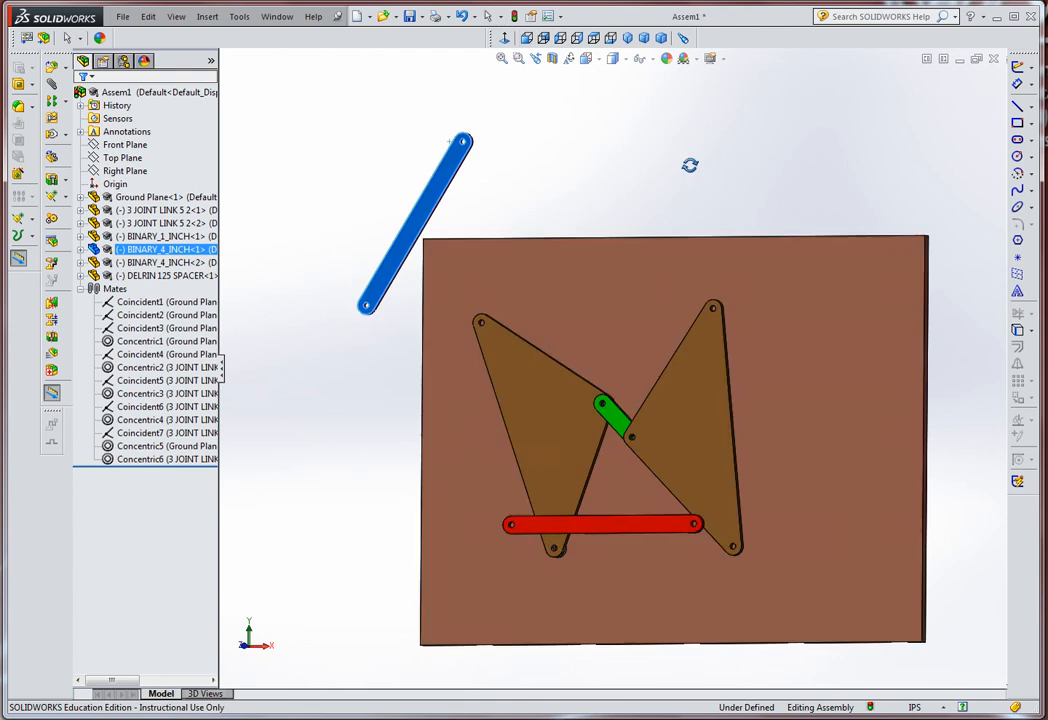
# Add a concentric mate between the red 4-inch link's left hole and the other 4-inch link's upper hole.
pyautogui.scroll(3, 475, 583)
pyautogui.scroll(4, 475, 578)
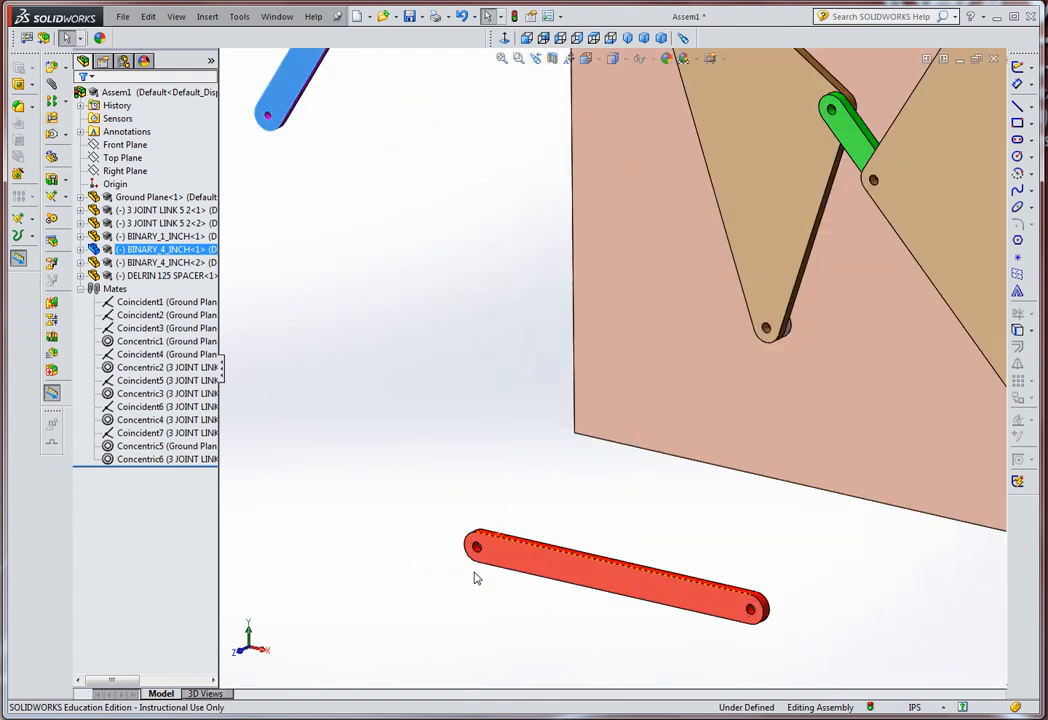
pyautogui.scroll(3, 496, 532)
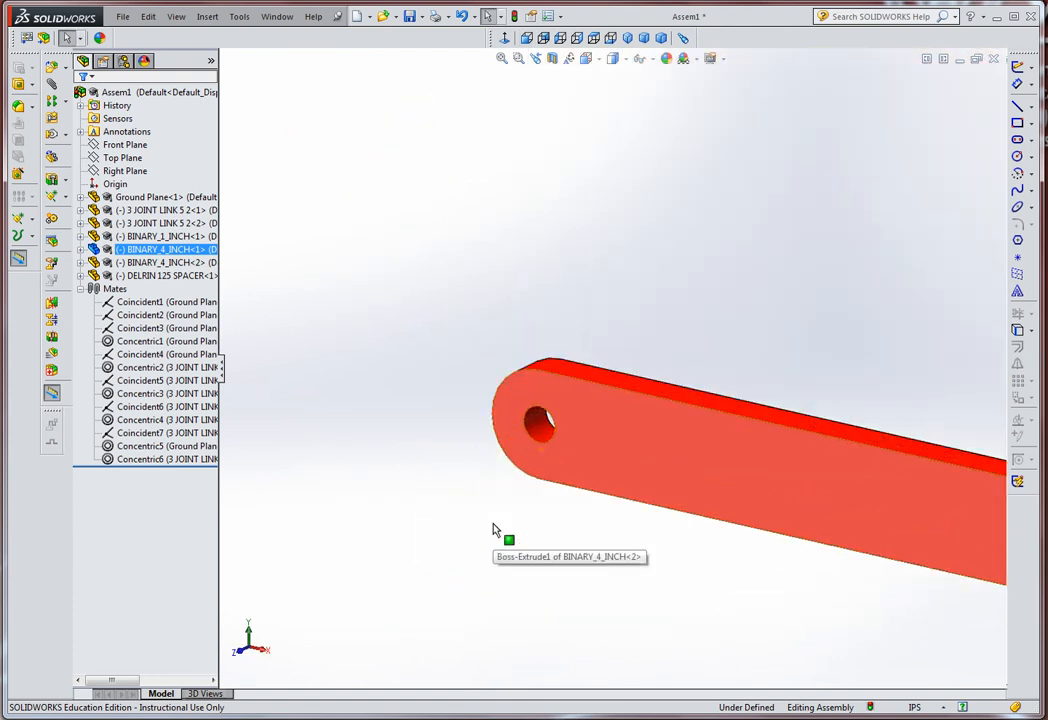
pyautogui.click(546, 432)
pyautogui.scroll(-3, 622, 295)
pyautogui.scroll(-3, 626, 278)
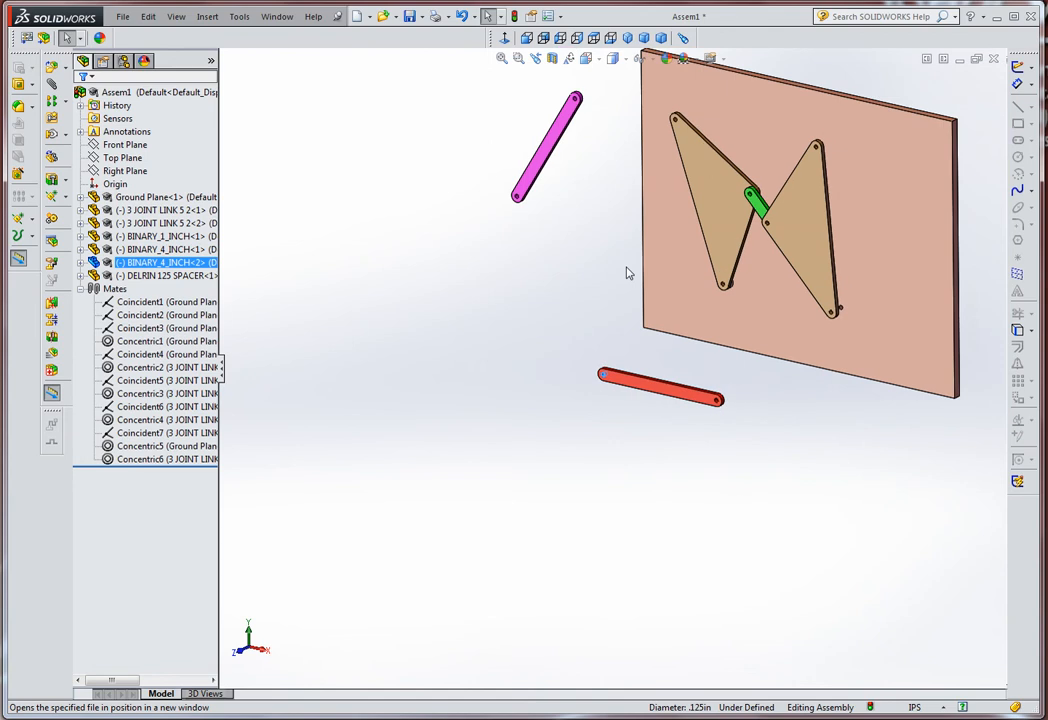
pyautogui.scroll(3, 615, 150)
pyautogui.scroll(2, 606, 158)
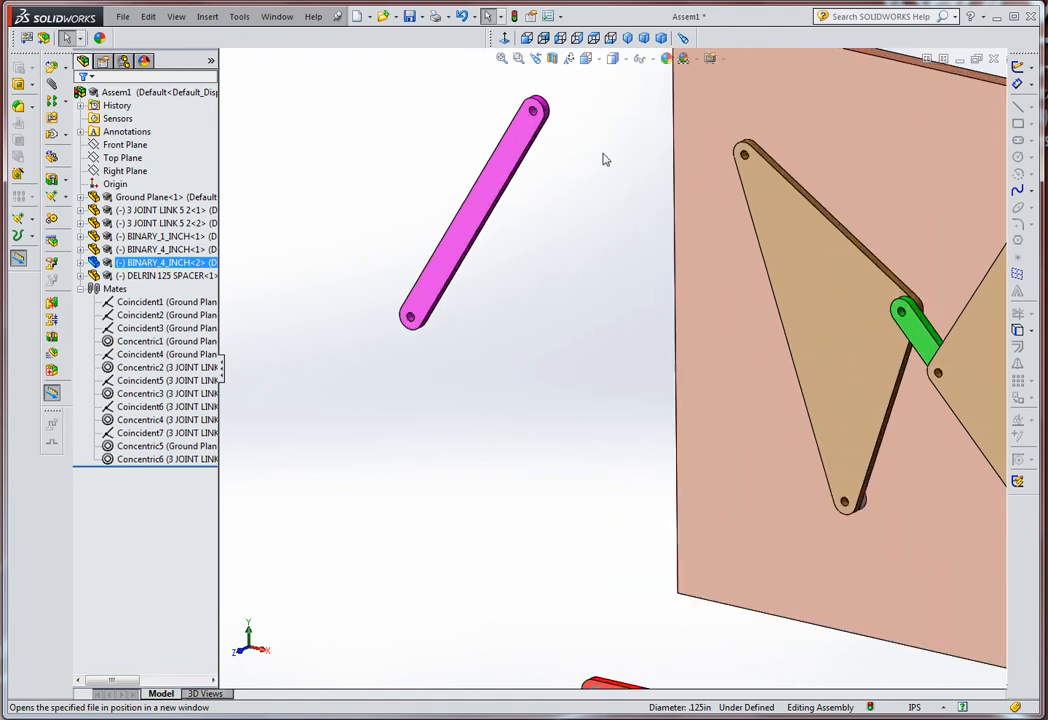
pyautogui.scroll(4, 590, 160)
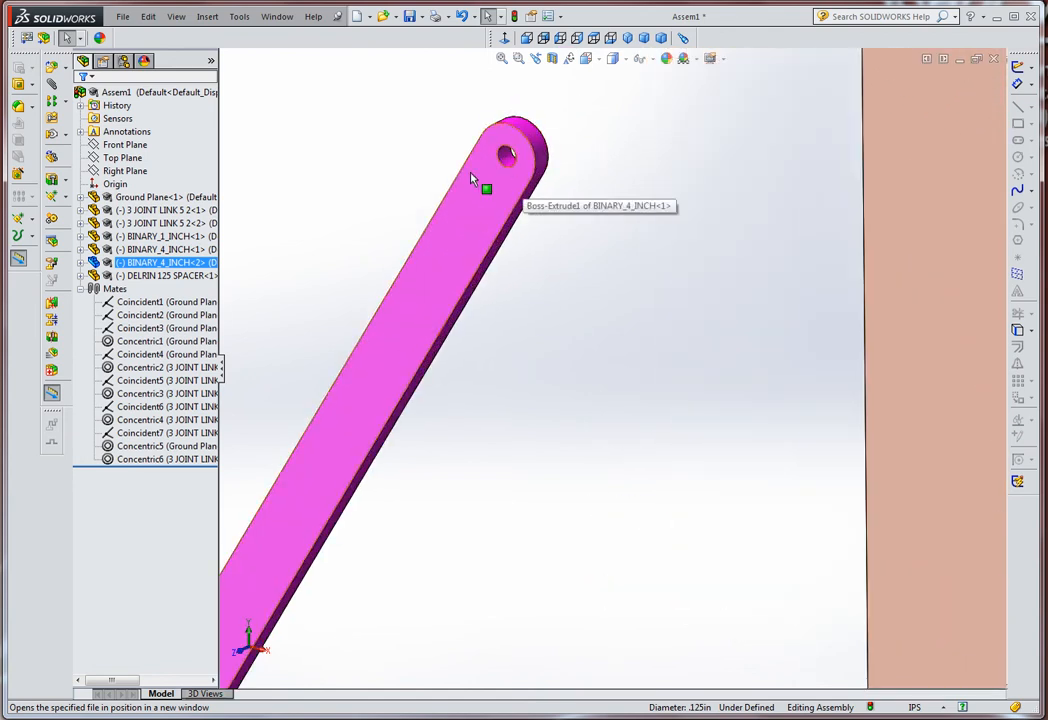
pyautogui.keyDown('ctrl'); pyautogui.click(506, 157); pyautogui.keyUp('ctrl')
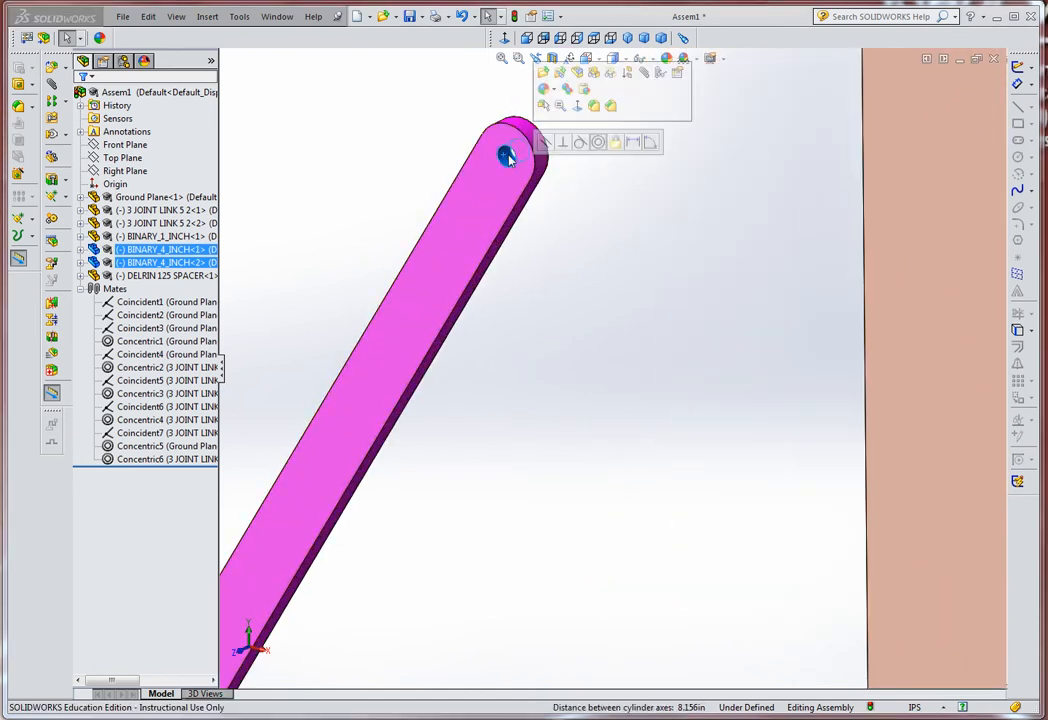
pyautogui.click(645, 76)
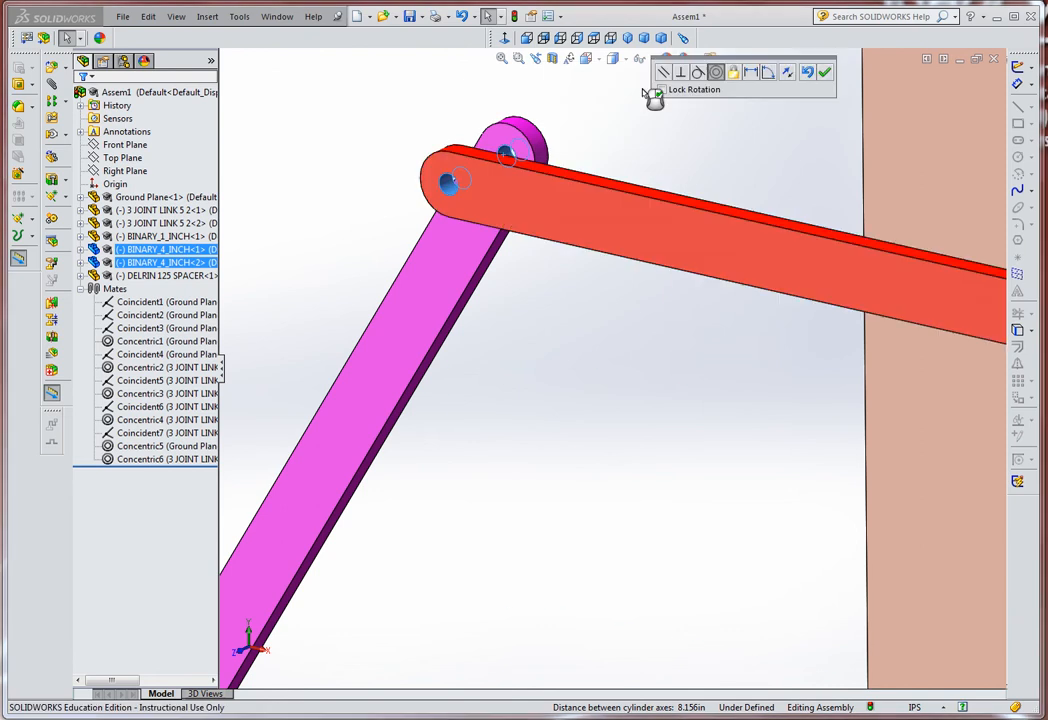
pyautogui.click(826, 73)
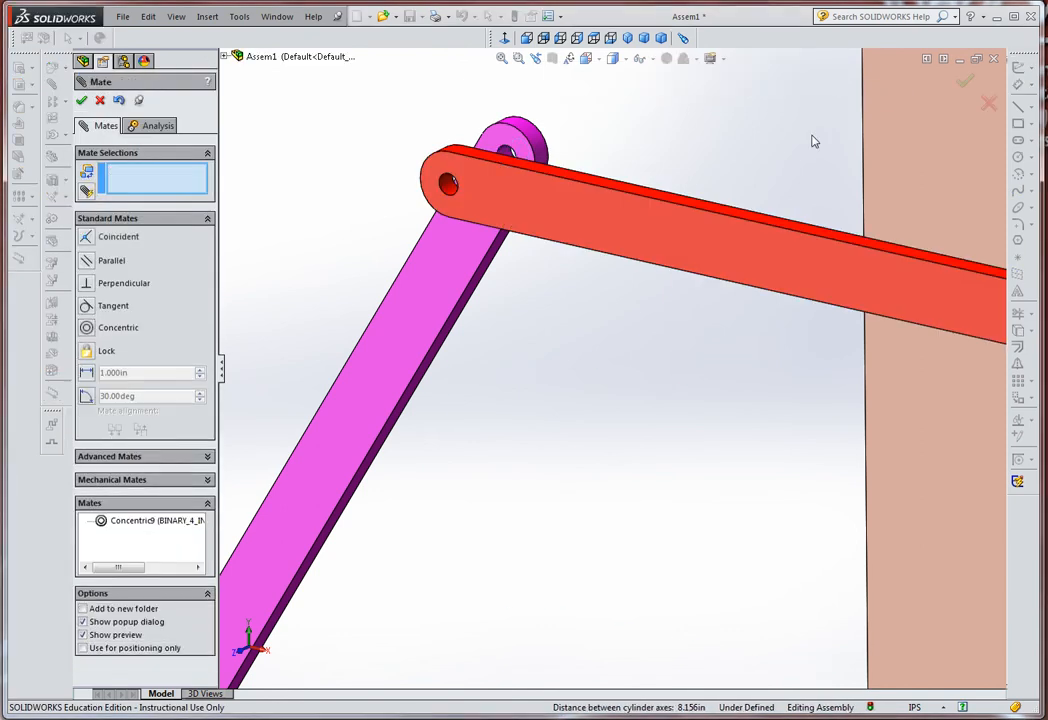
# Add a concentric mate between the red link's free hole and the upper hole of the right three-joint link, then finish mating.
pyautogui.scroll(-5, 800, 155)
pyautogui.scroll(8, 770, 360)
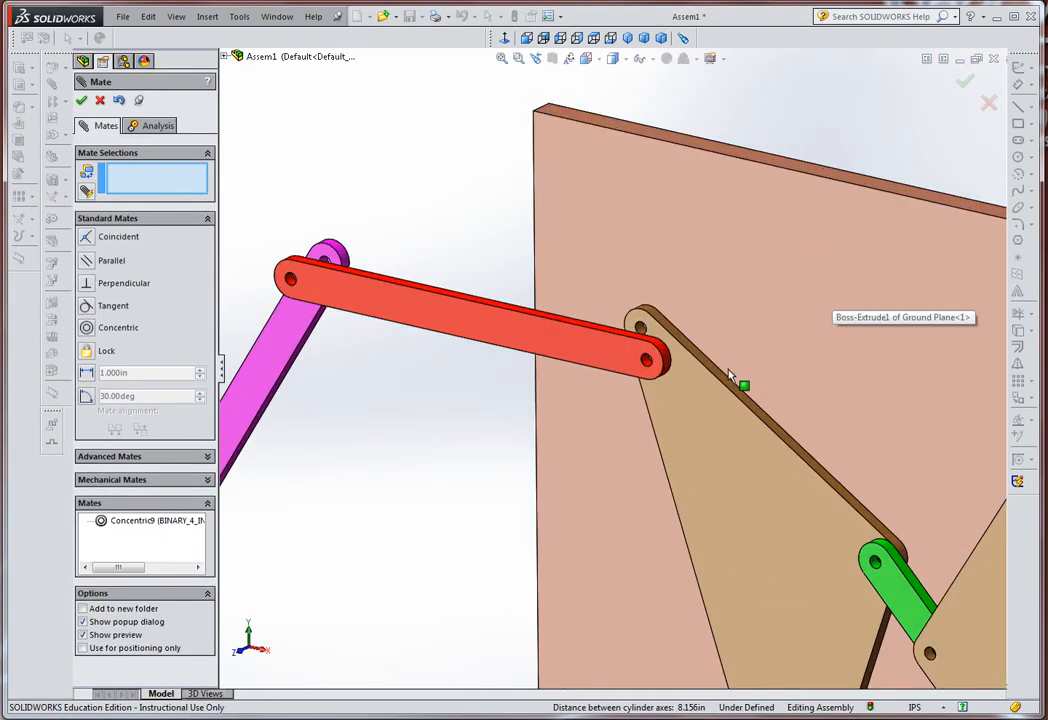
pyautogui.click(596, 352)
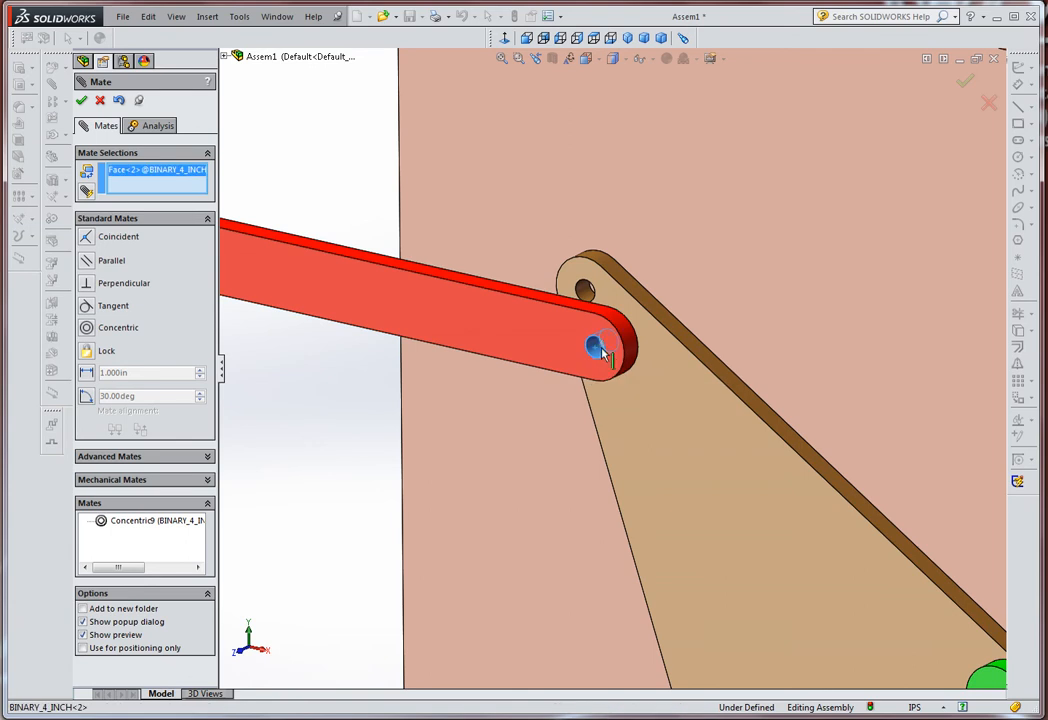
pyautogui.scroll(-6, 762, 380)
pyautogui.scroll(5, 805, 407)
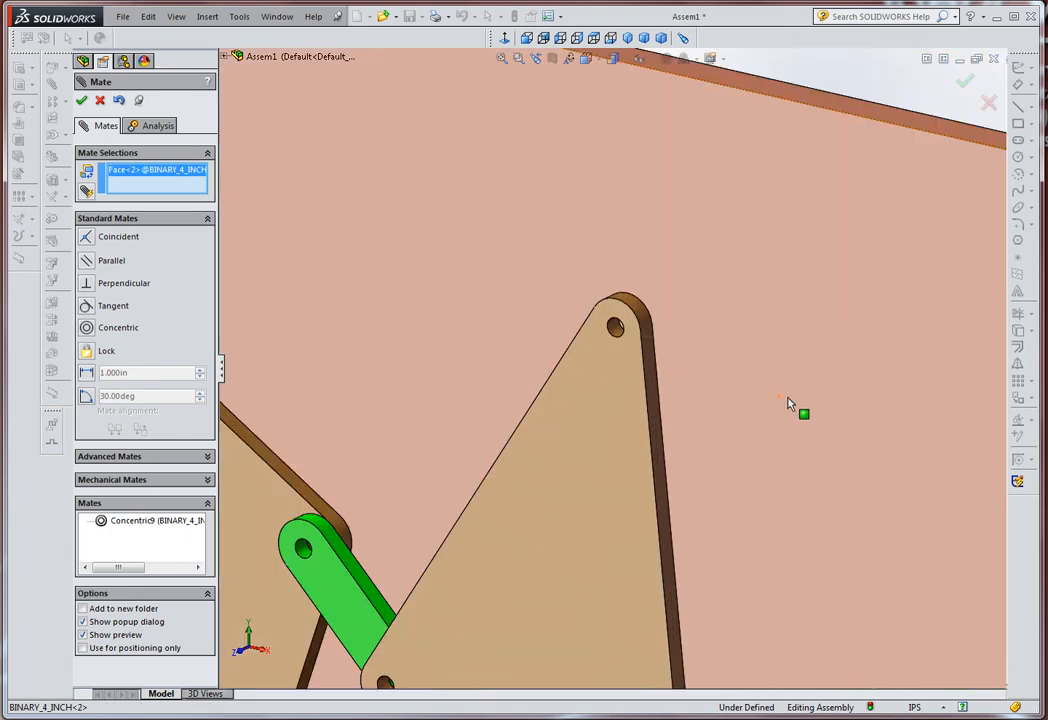
pyautogui.click(615, 330)
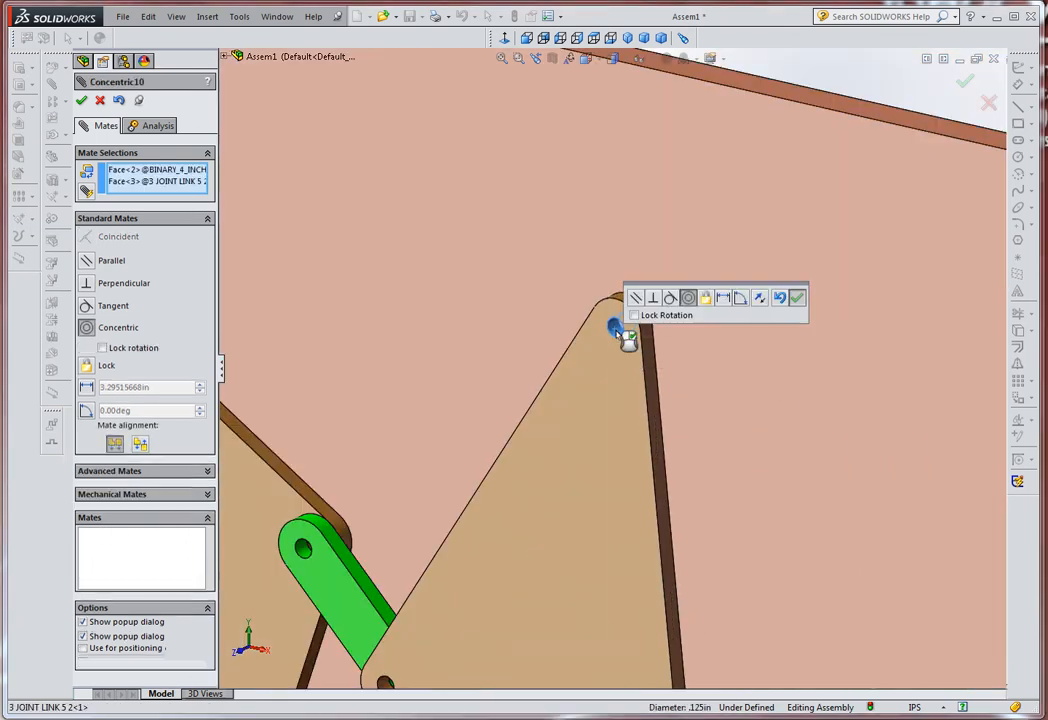
pyautogui.click(797, 298)
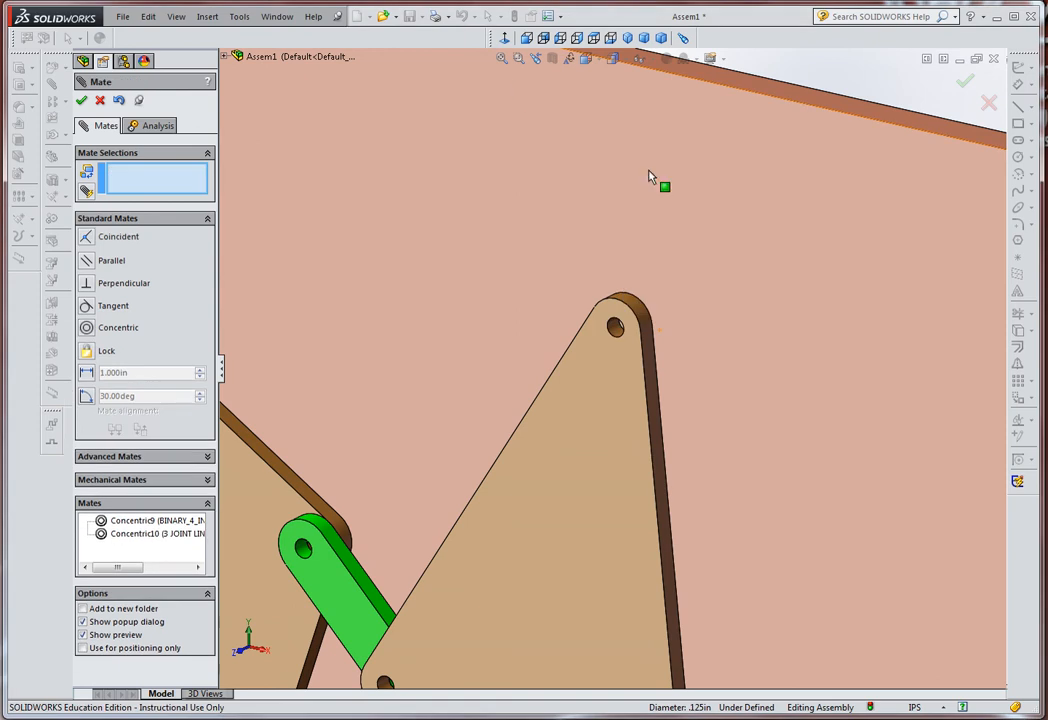
pyautogui.click(527, 38)
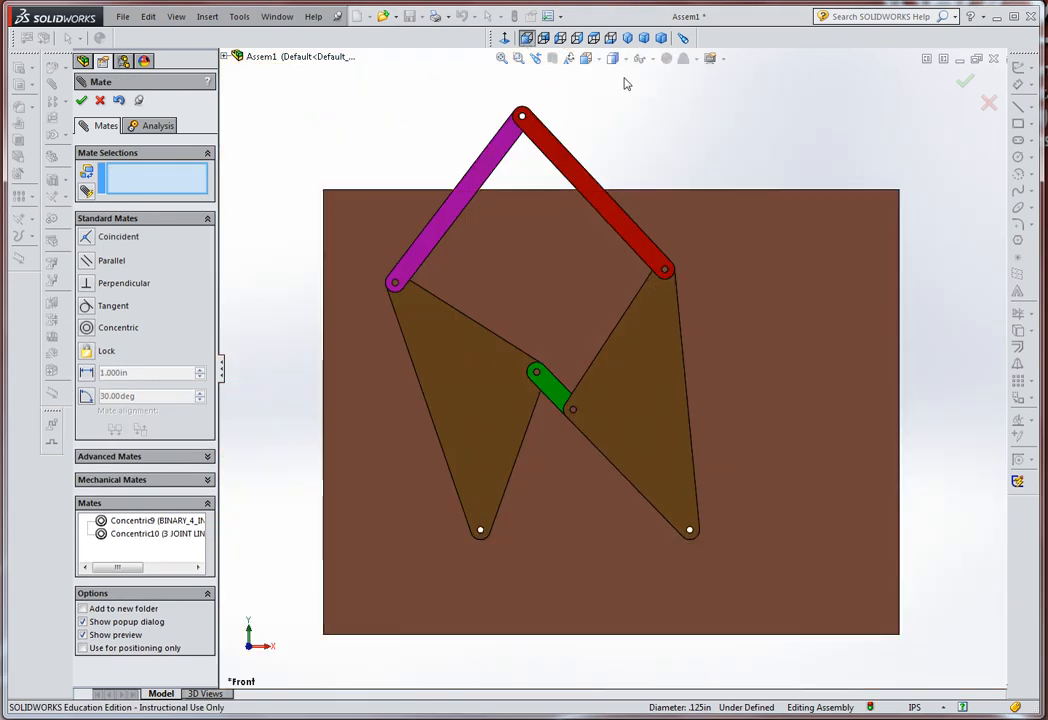
pyautogui.click(82, 101)
# Move the two three-joint links back and forth to test the linkage's motion, leaving the red and magenta links in a peak above them.
pyautogui.moveTo(601, 339); pyautogui.dragTo(726, 367)
pyautogui.moveTo(552, 409); pyautogui.dragTo(585, 426)
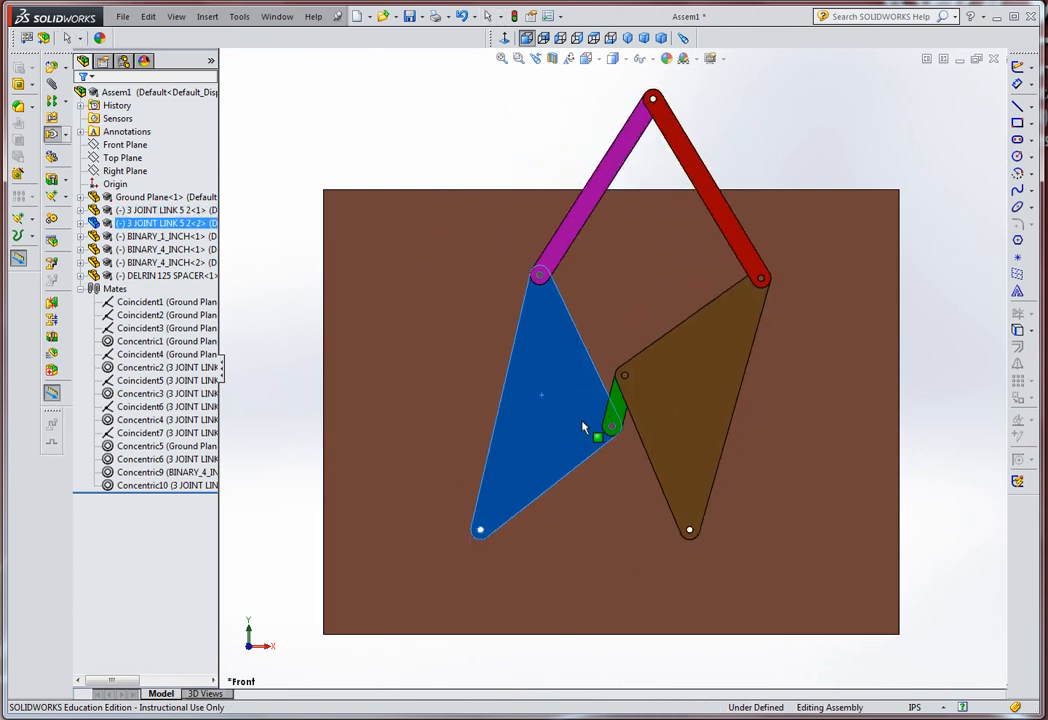
pyautogui.moveTo(668, 348); pyautogui.dragTo(503, 367)
pyautogui.moveTo(601, 374); pyautogui.dragTo(688, 357)
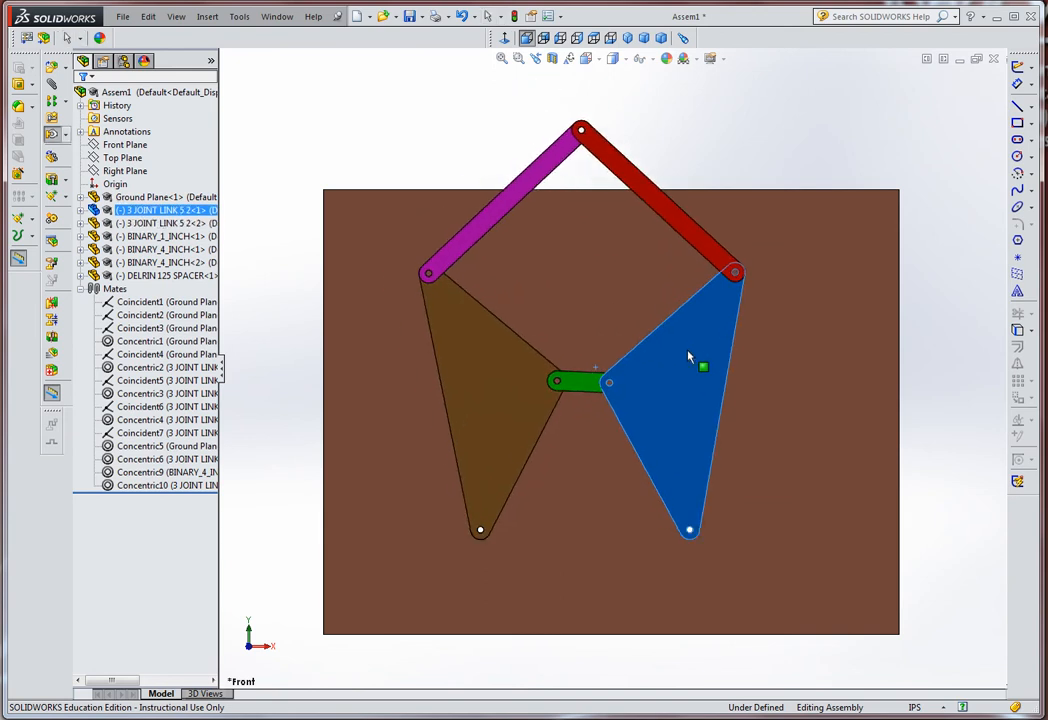
# Add a coincident mate between the left three-joint link's front face and the magenta 4-inch link's back face.
pyautogui.click(593, 38)
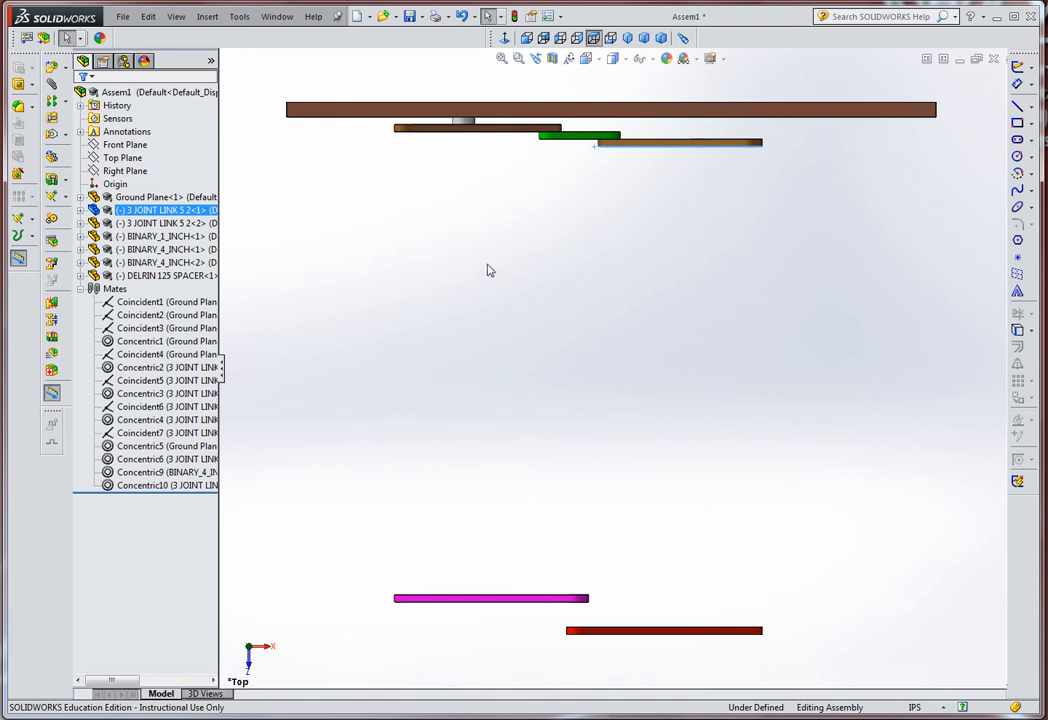
pyautogui.moveTo(489, 270); pyautogui.dragTo(512, 194, button='middle')
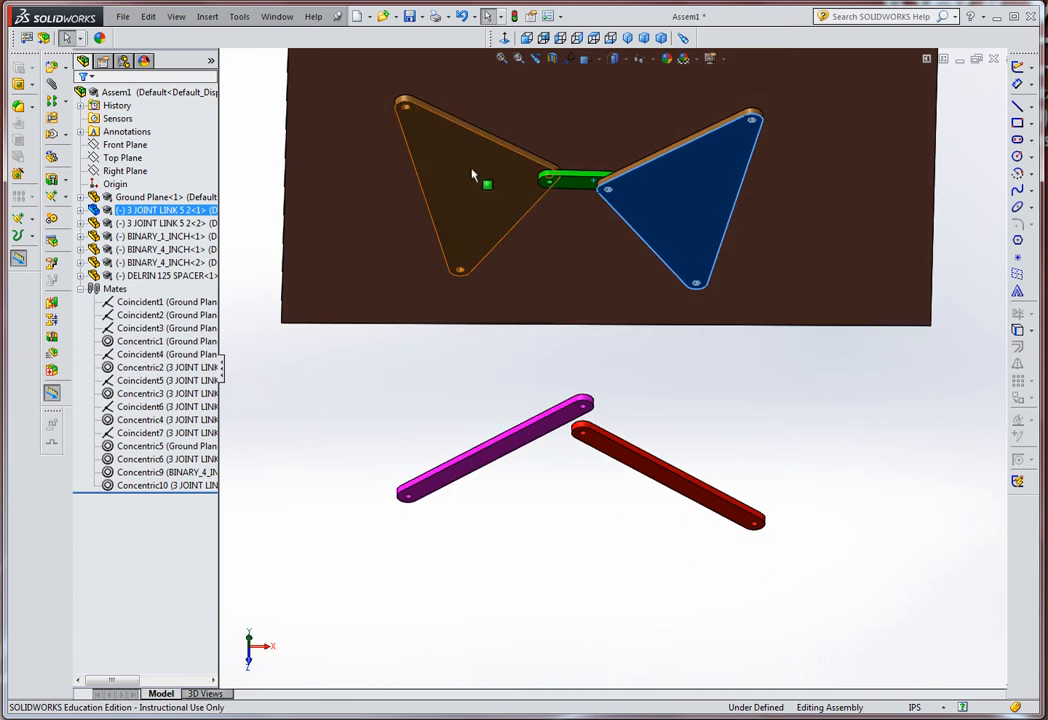
pyautogui.click(473, 174)
pyautogui.moveTo(358, 351); pyautogui.dragTo(379, 540, button='middle')
pyautogui.scroll(-3, 437, 465)
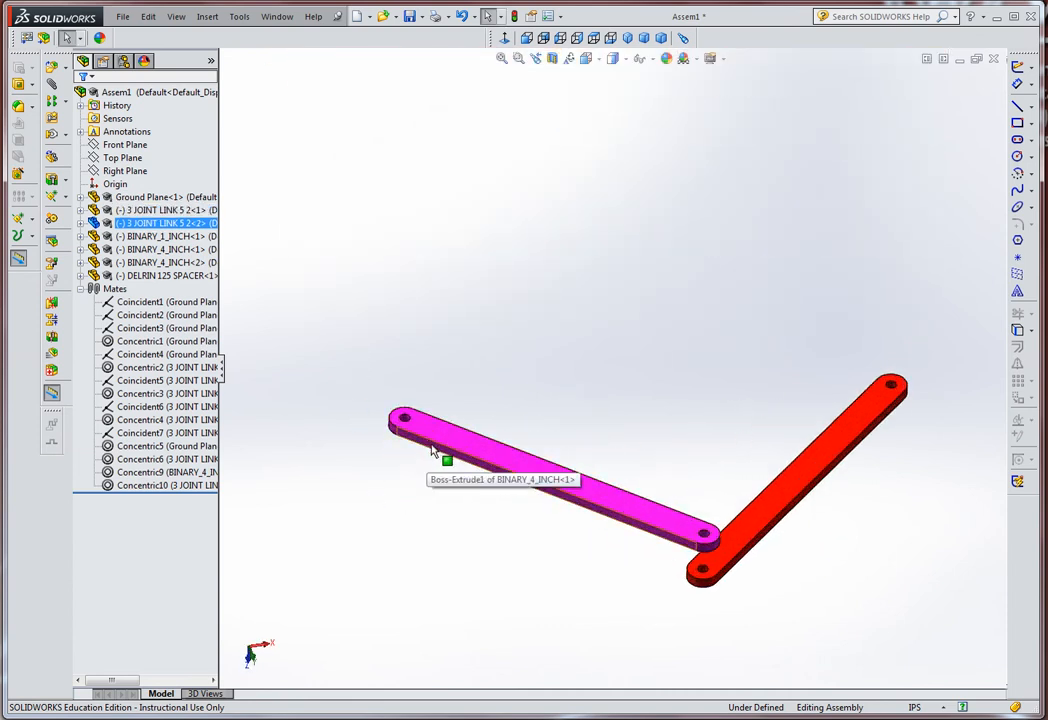
pyautogui.keyDown('ctrl'); pyautogui.click(447, 443); pyautogui.keyUp('ctrl')
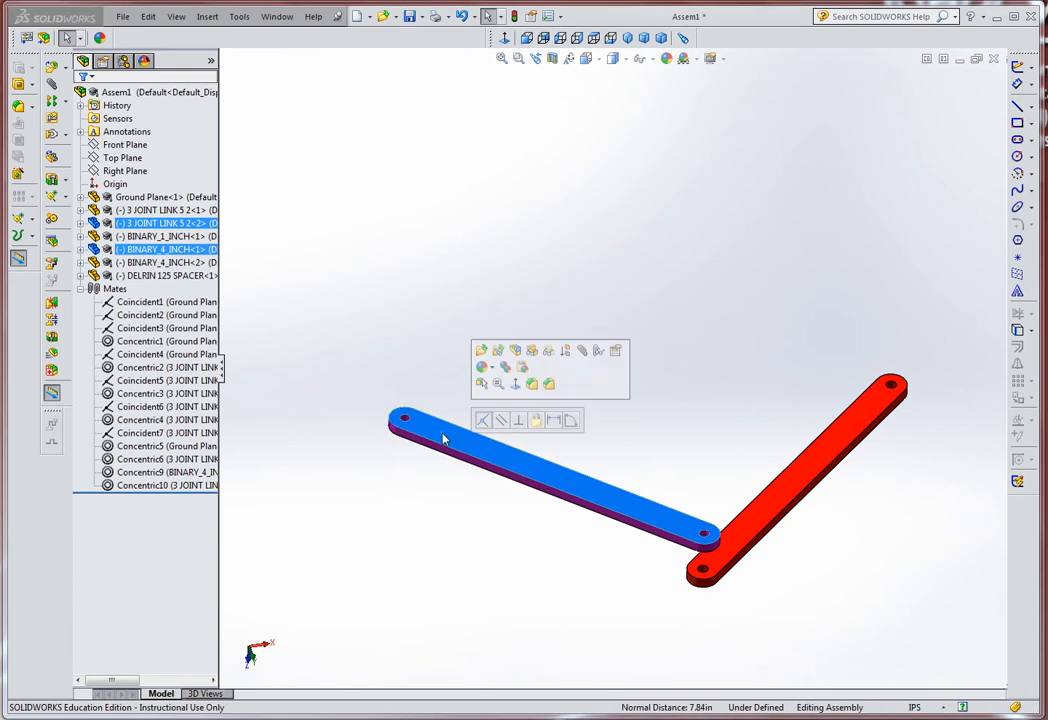
pyautogui.click(582, 351)
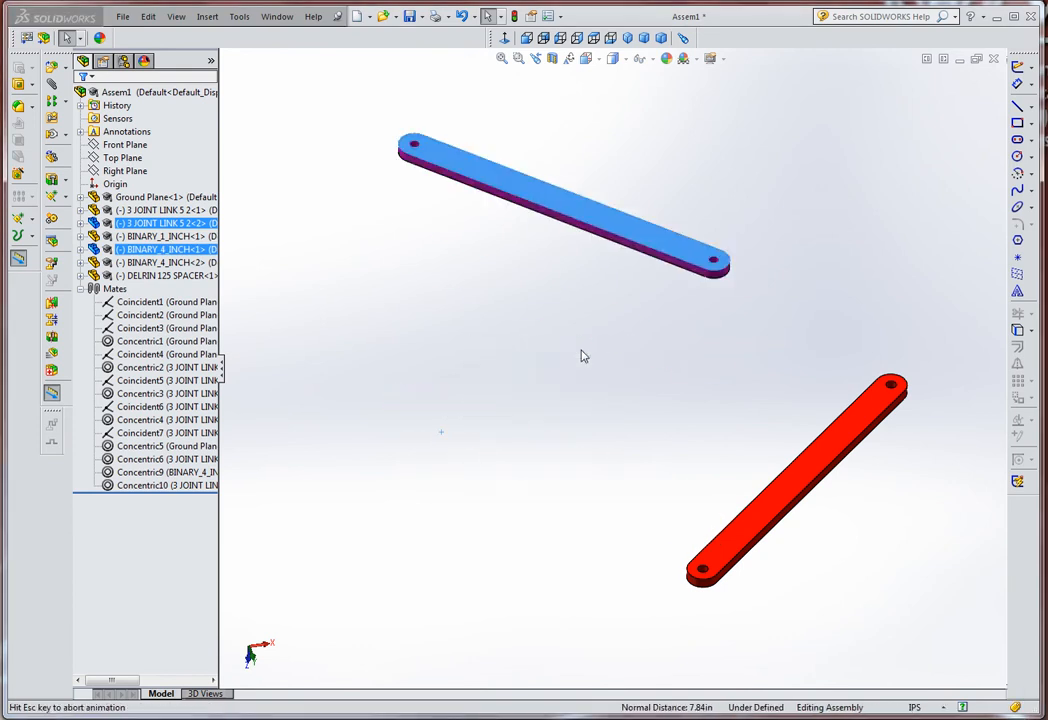
pyautogui.click(745, 339)
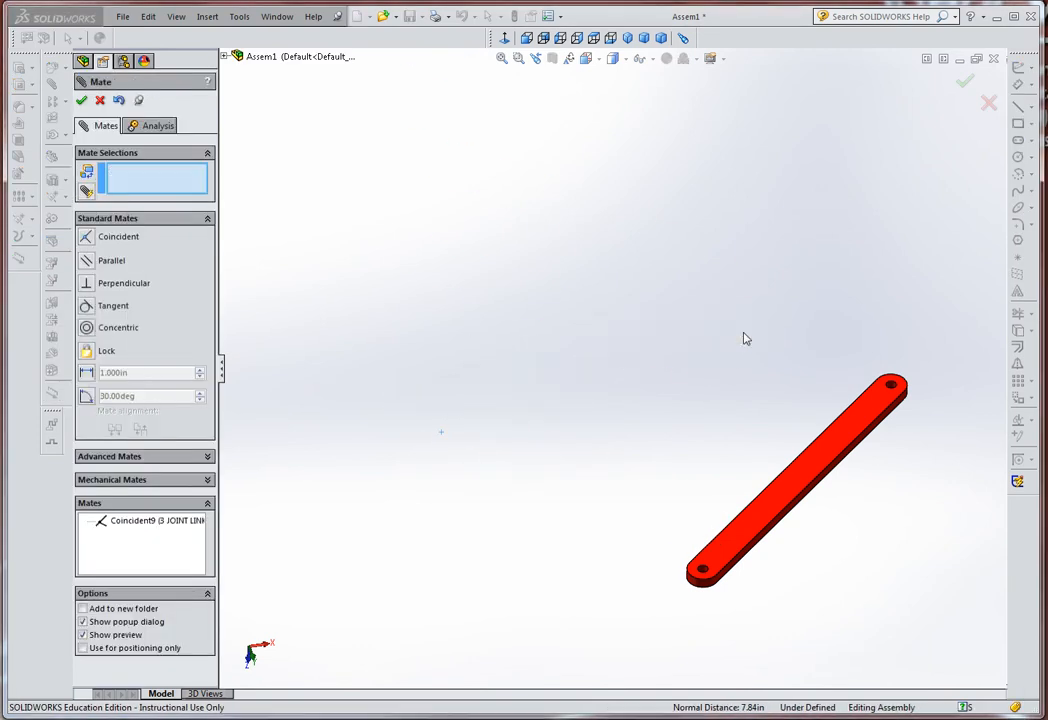
pyautogui.click(594, 37)
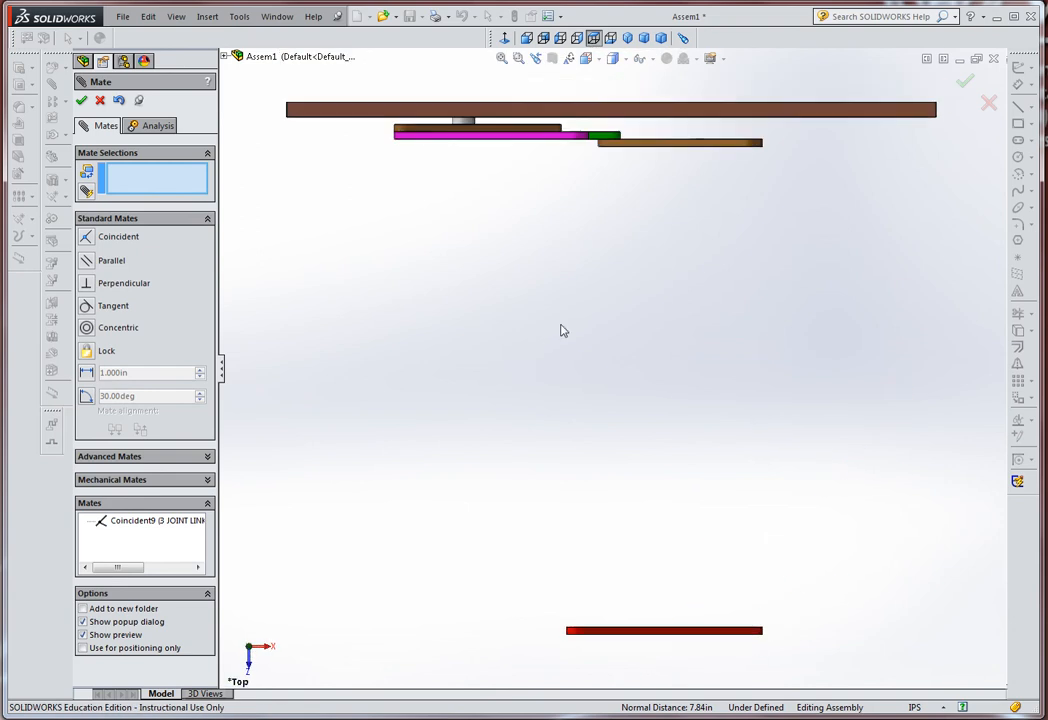
# Add a coincident mate between the magenta 4-inch link's front face and the red 4-inch link's back face.
pyautogui.moveTo(562, 330)
pyautogui.mouseDown(button='middle')
pyautogui.moveTo(559, 281)
pyautogui.moveTo(563, 335)
pyautogui.mouseUp(button='middle')
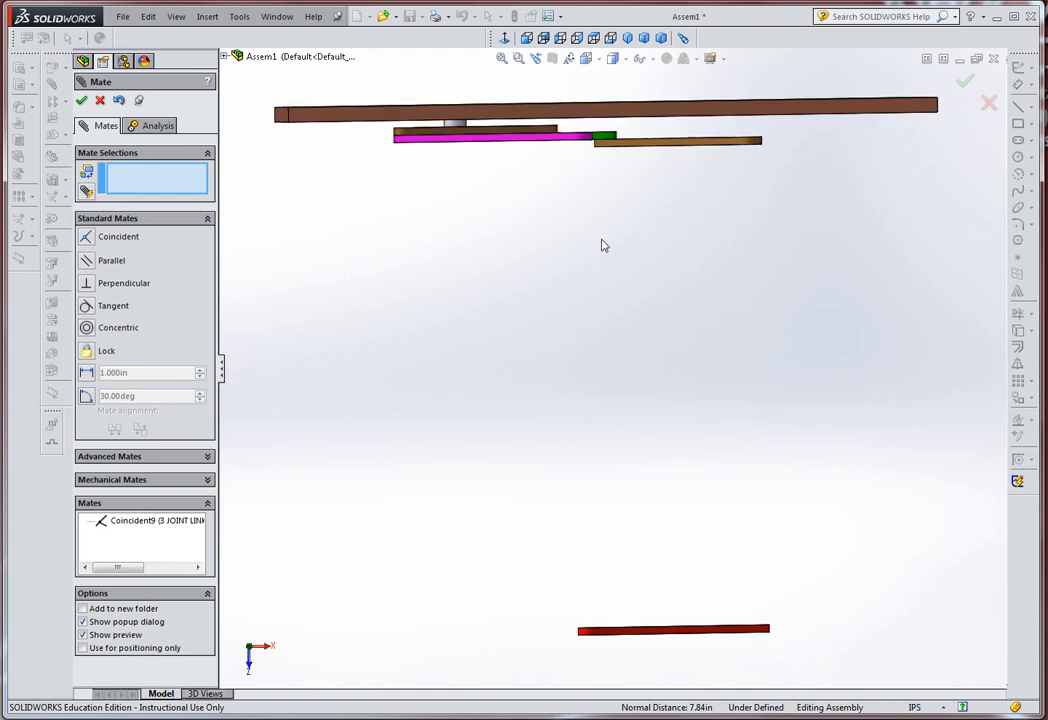
pyautogui.scroll(-2, 684, 190)
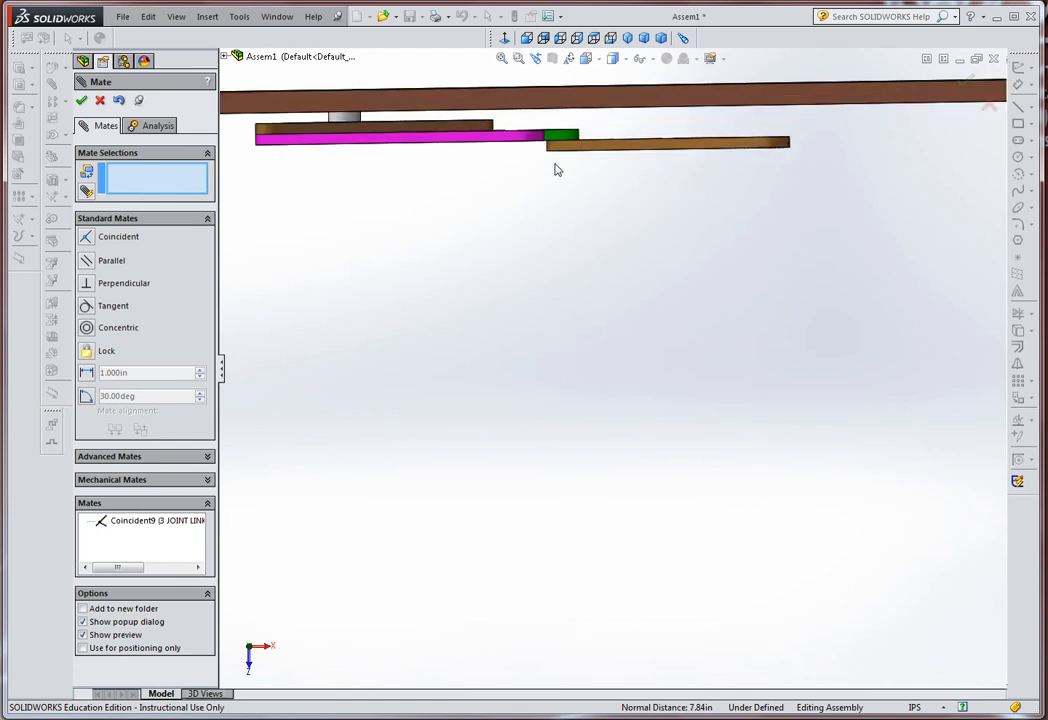
pyautogui.moveTo(549, 155); pyautogui.dragTo(578, 183, button='middle')
pyautogui.scroll(-4, 568, 496)
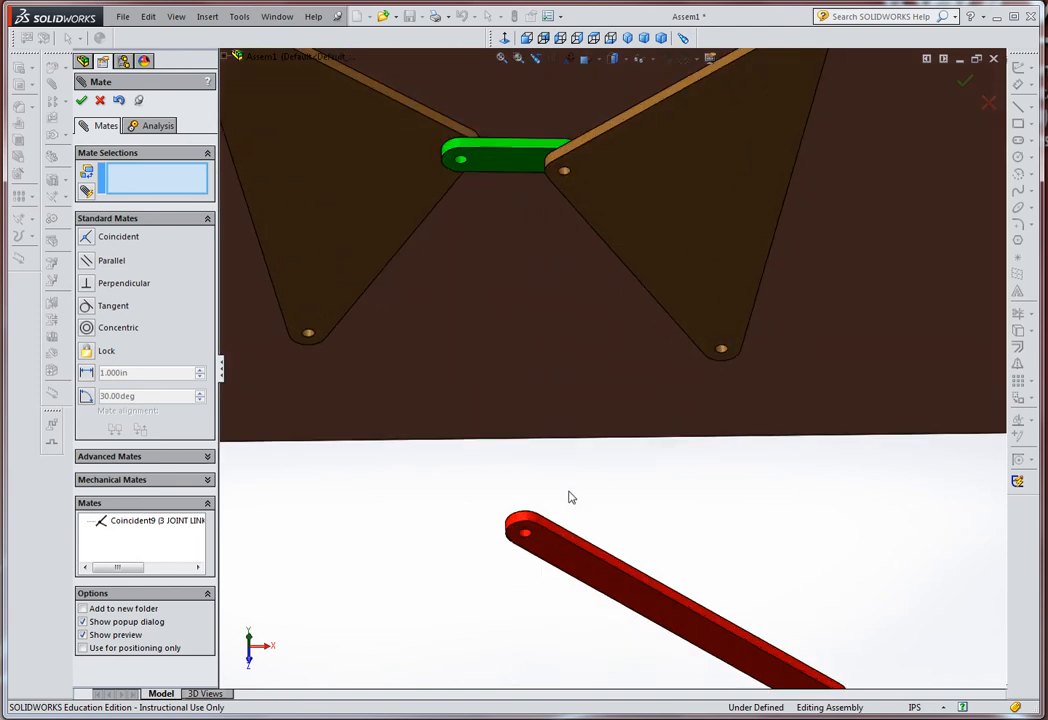
pyautogui.scroll(-1, 530, 550)
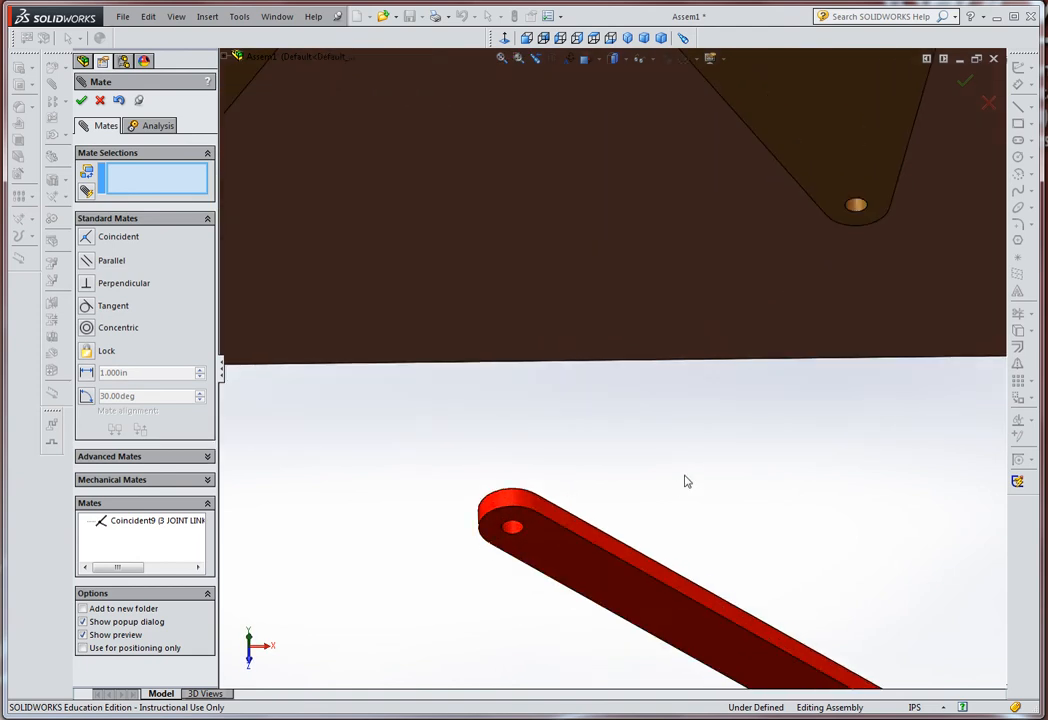
pyautogui.moveTo(685, 482)
pyautogui.mouseDown(button='middle')
pyautogui.moveTo(669, 505)
pyautogui.moveTo(672, 497)
pyautogui.mouseUp(button='middle')
pyautogui.press('f')
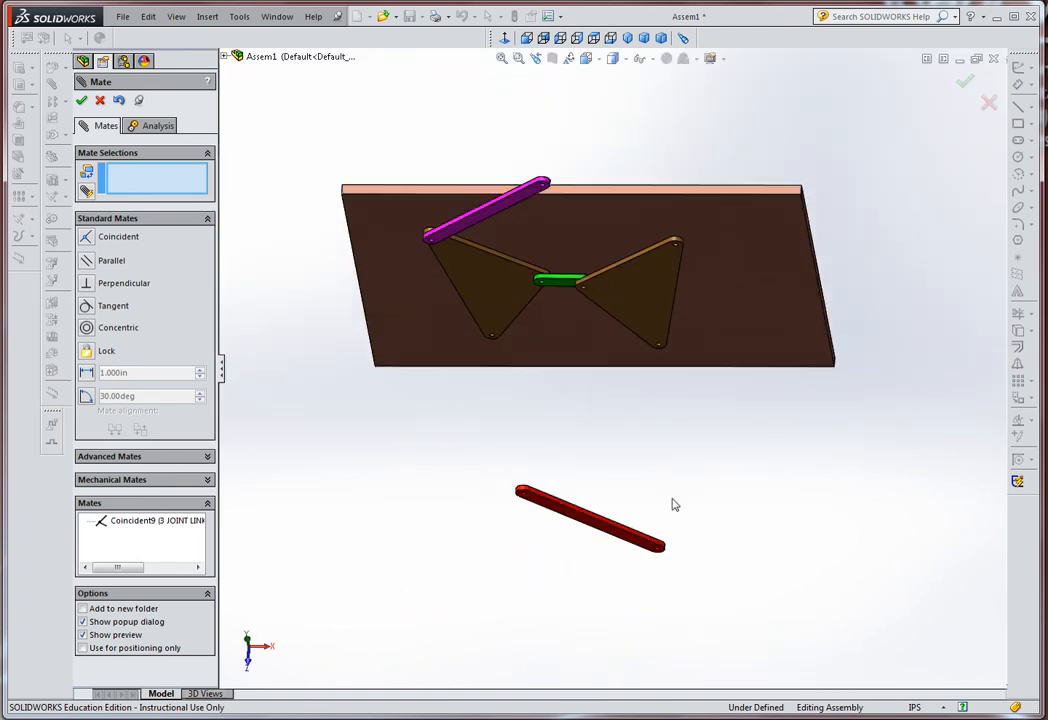
pyautogui.click(498, 207)
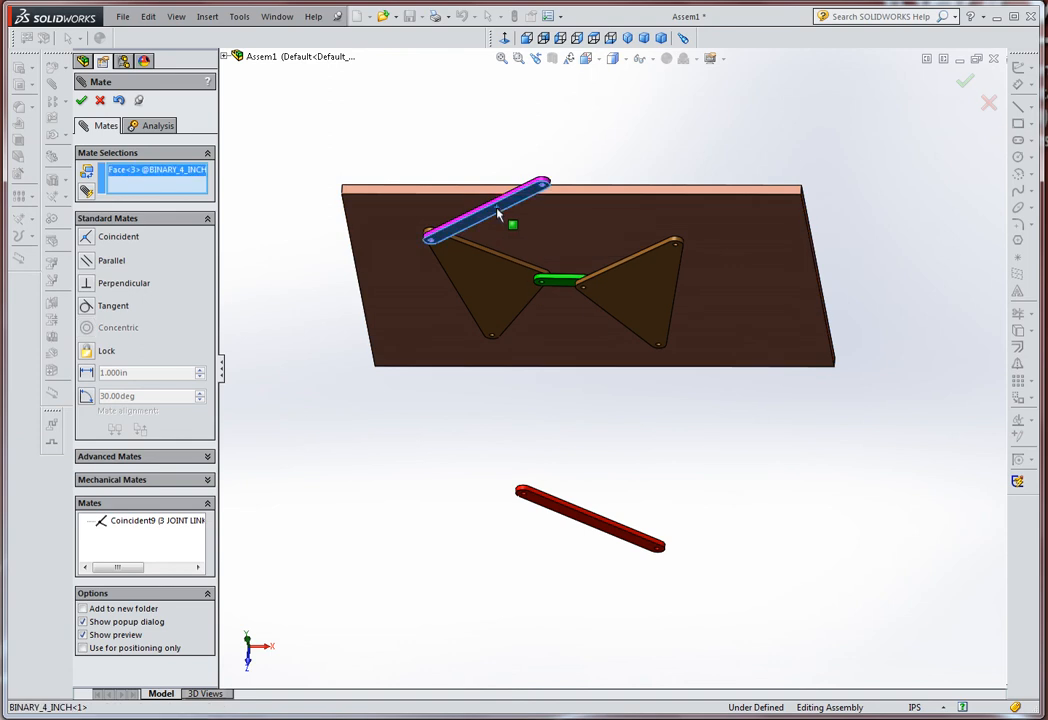
pyautogui.moveTo(560, 360); pyautogui.dragTo(580, 582, button='middle')
pyautogui.scroll(-4, 573, 631)
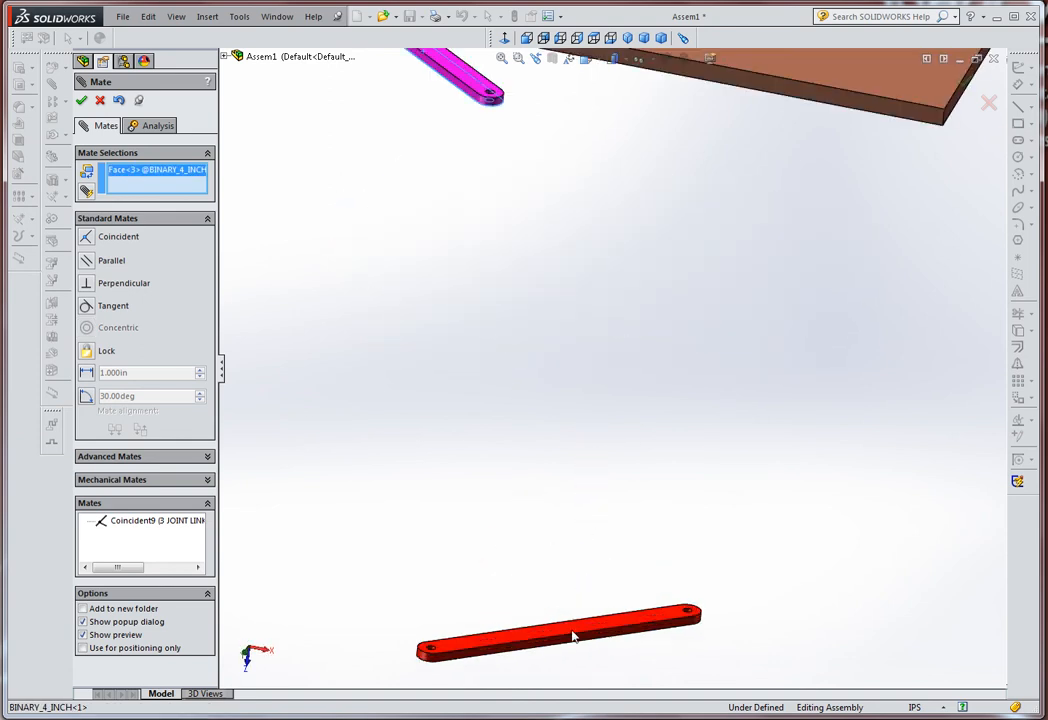
pyautogui.click(576, 605)
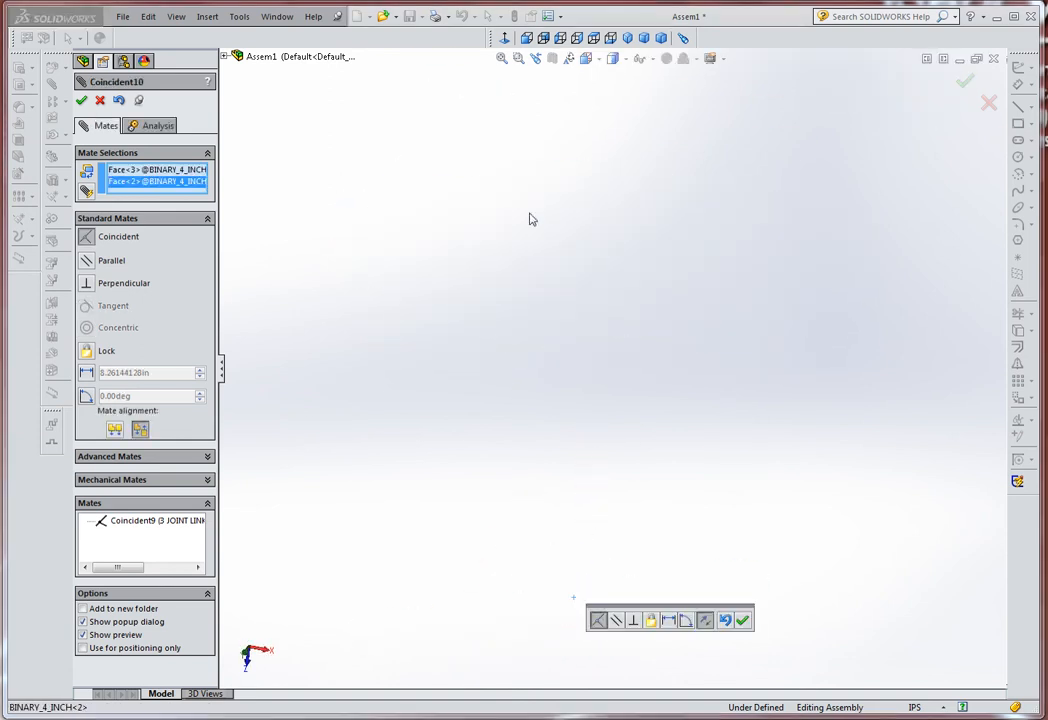
pyautogui.click(743, 621)
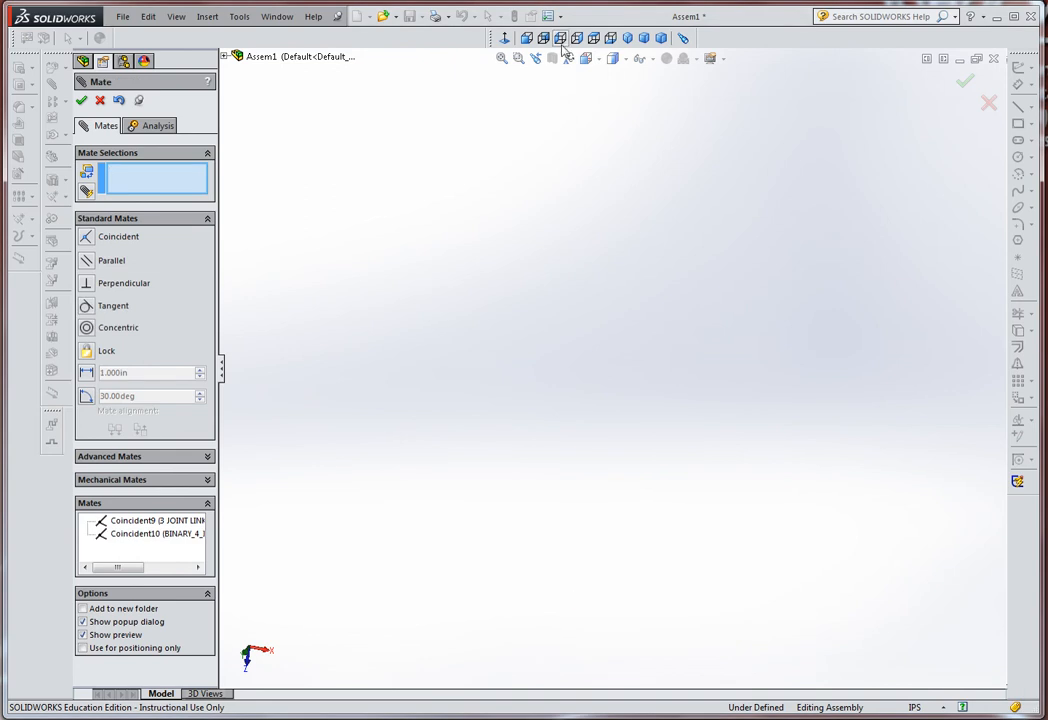
# Examine how the links are stacked in front of the ground plane, from above and at a tilt.
pyautogui.click(593, 38)
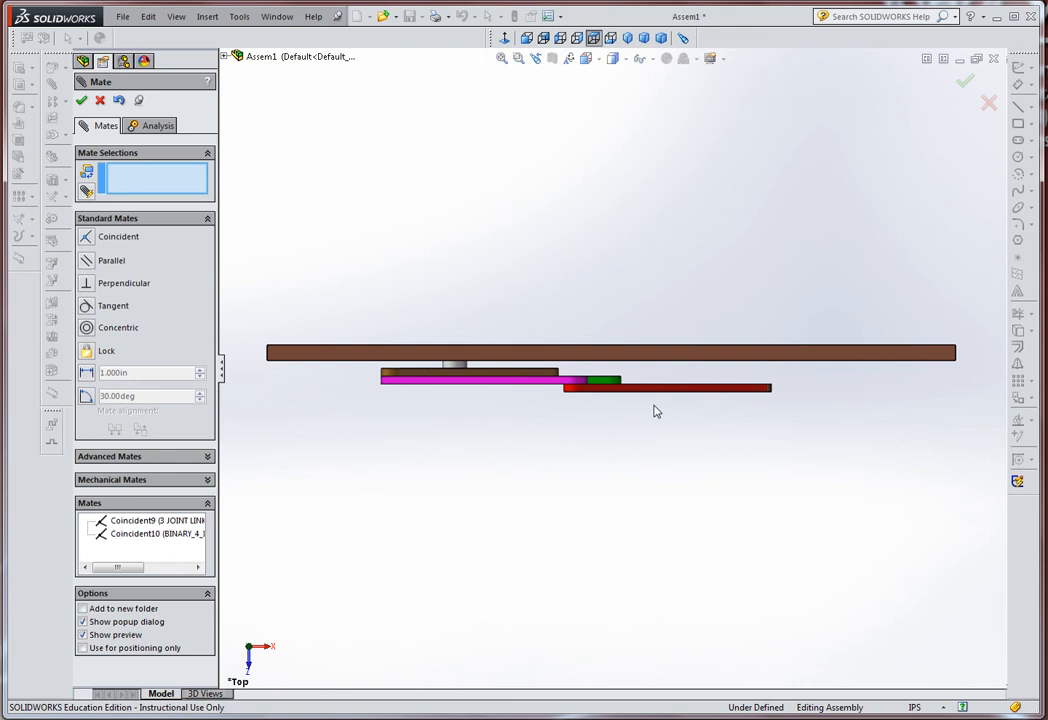
pyautogui.hotkey('ctrl', '1')
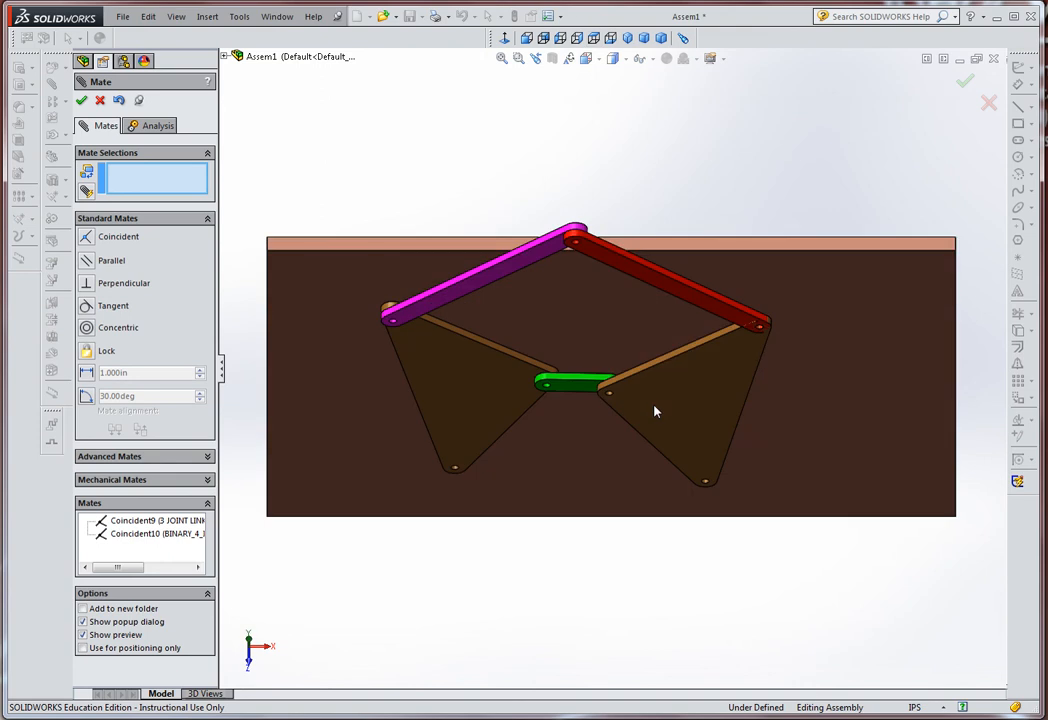
pyautogui.press('Down')
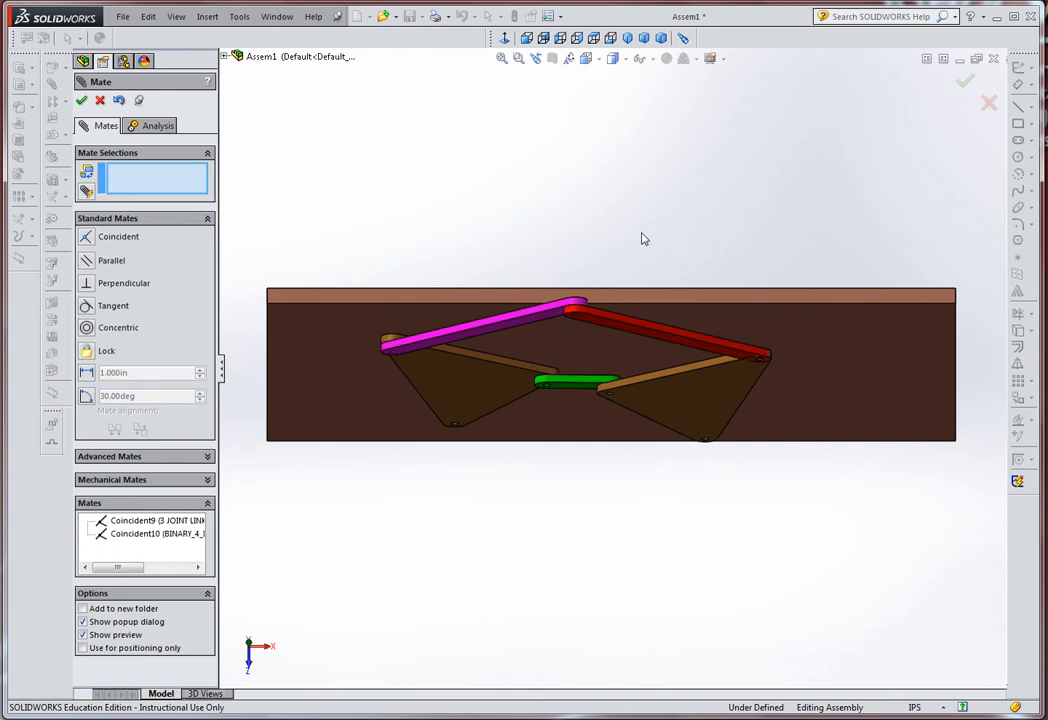
# Turn the linkage back to an angled front view and finish the mating session.
pyautogui.scroll(1, 642, 248)
pyautogui.moveTo(642, 243); pyautogui.dragTo(645, 158, button='middle')
pyautogui.moveTo(742, 181); pyautogui.dragTo(742, 104, button='middle')
pyautogui.moveTo(770, 176); pyautogui.dragTo(640, 182, button='middle')
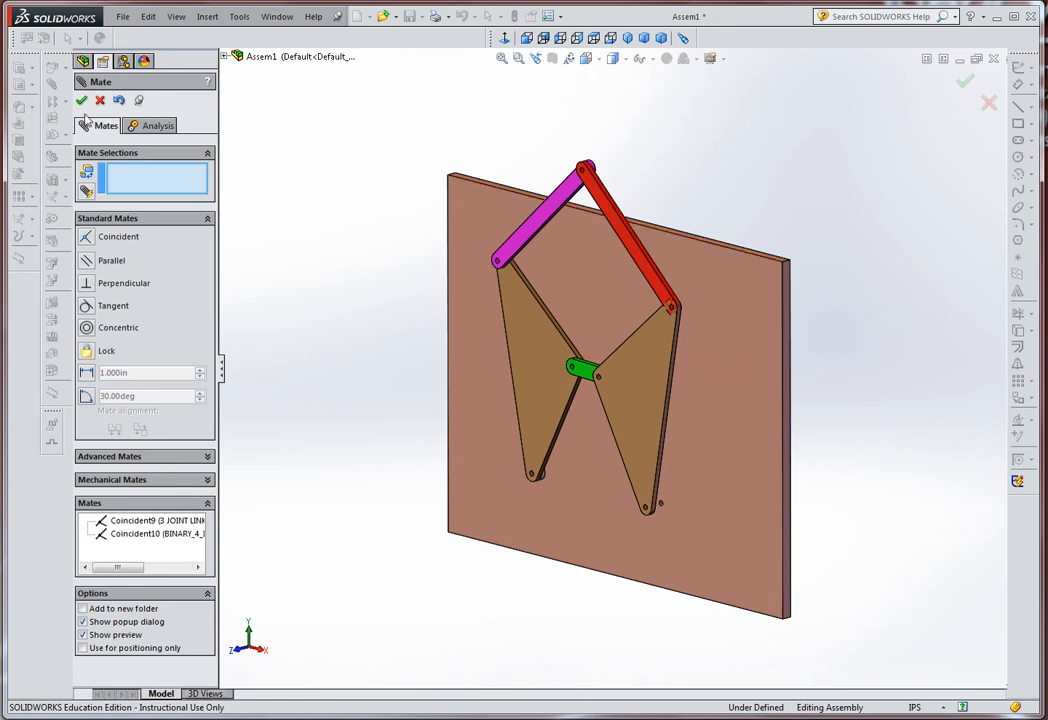
pyautogui.click(83, 102)
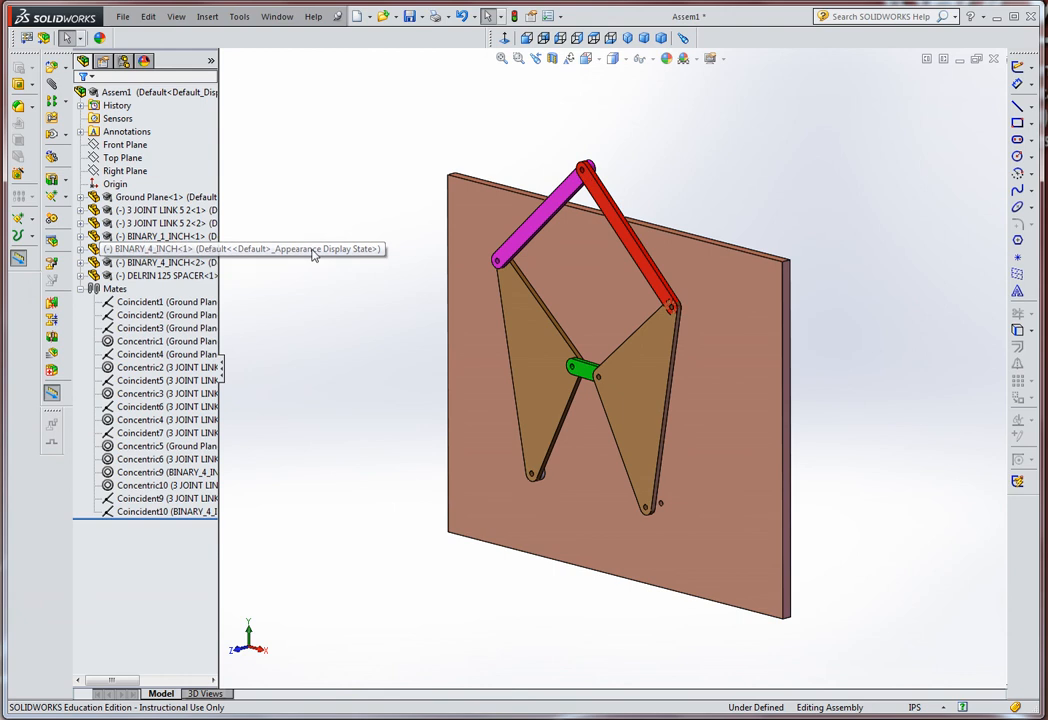
# Inspect the mates of the red 4-inch link in the assembly, highlighting its concentric mates.
pyautogui.click(593, 197)
pyautogui.click(81, 262)
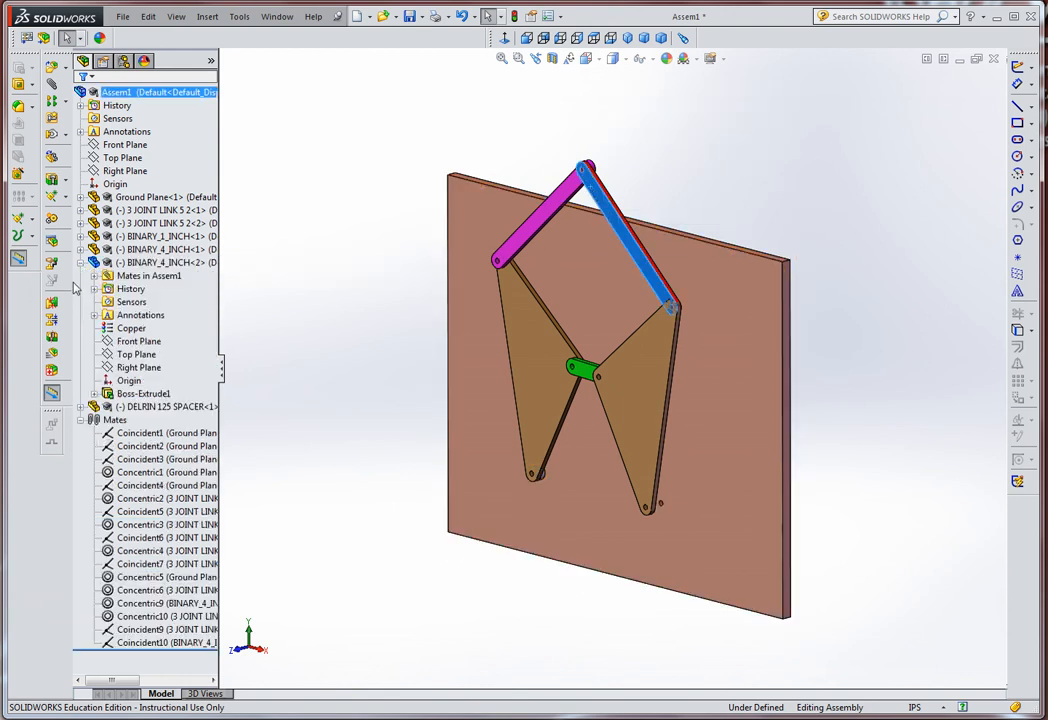
pyautogui.click(95, 276)
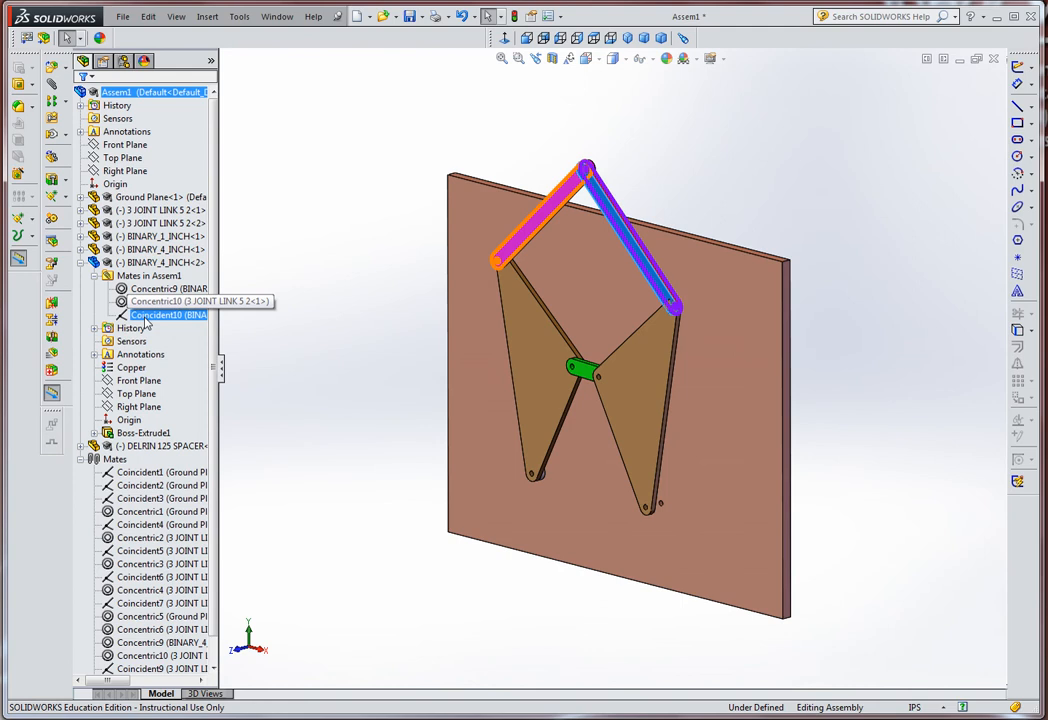
pyautogui.click(150, 289)
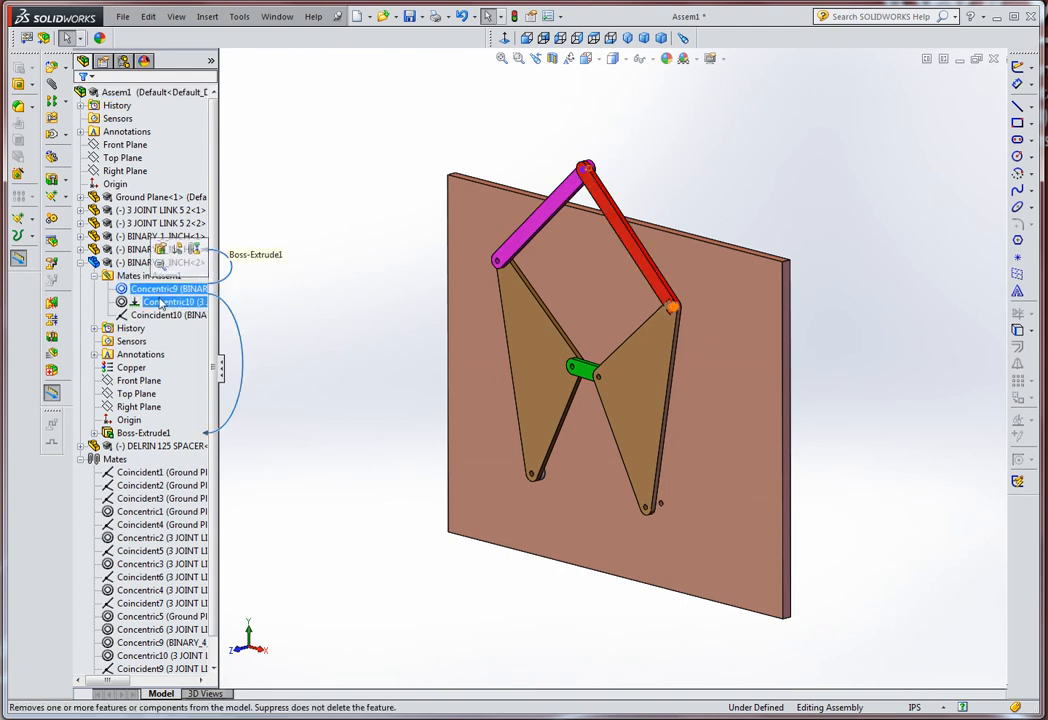
pyautogui.keyDown('ctrl'); pyautogui.click(148, 302); pyautogui.keyUp('ctrl')
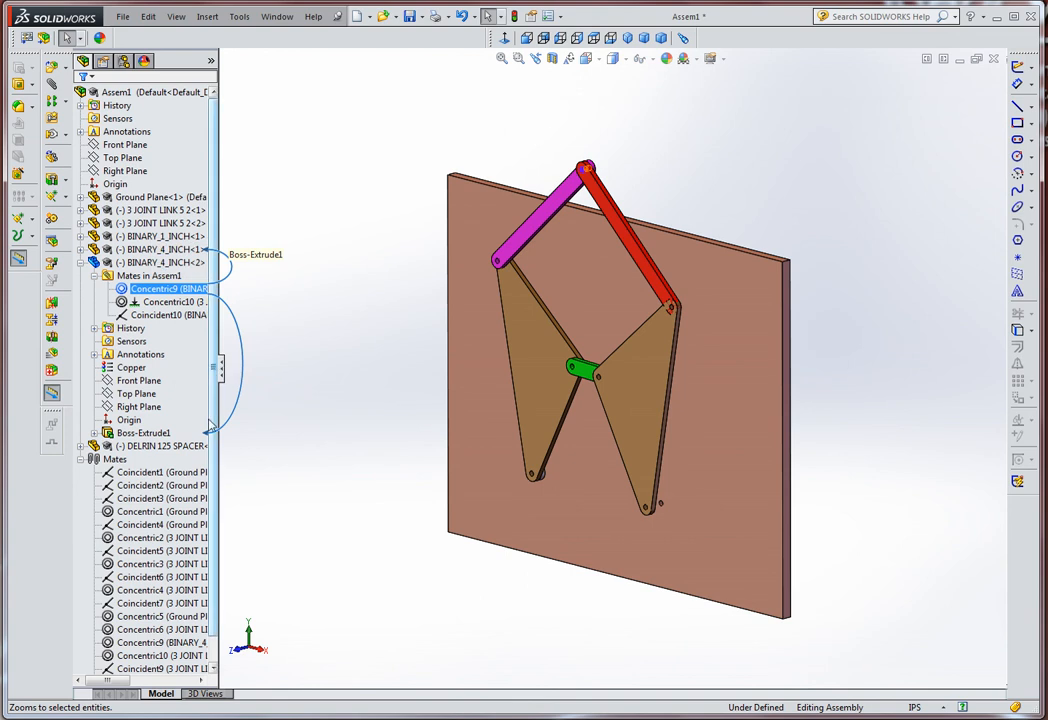
# Delete the coincident mate between the magenta and red 4-inch links.
pyautogui.scroll(-1, 200, 500)
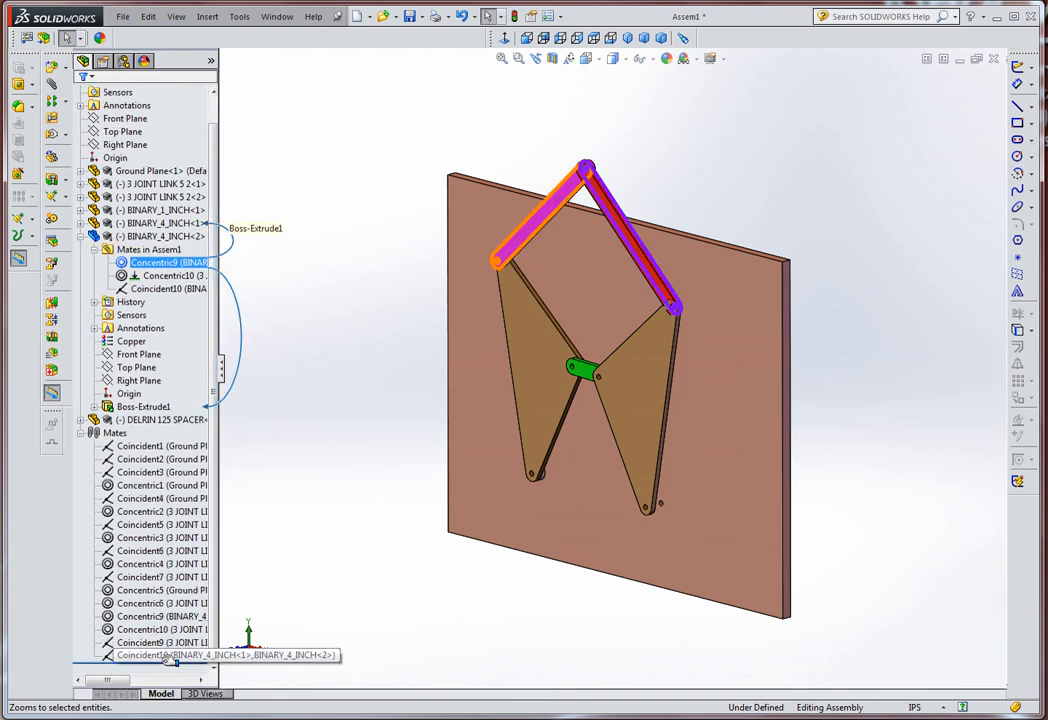
pyautogui.click(107, 658)
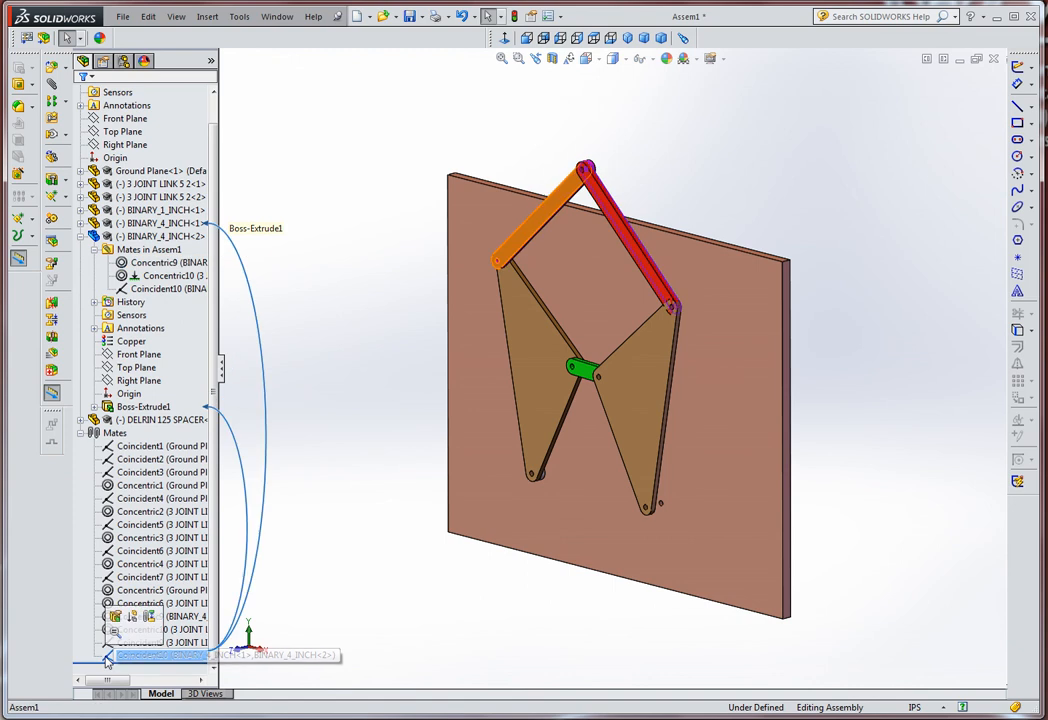
pyautogui.moveTo(405, 383); pyautogui.dragTo(368, 438, button='middle')
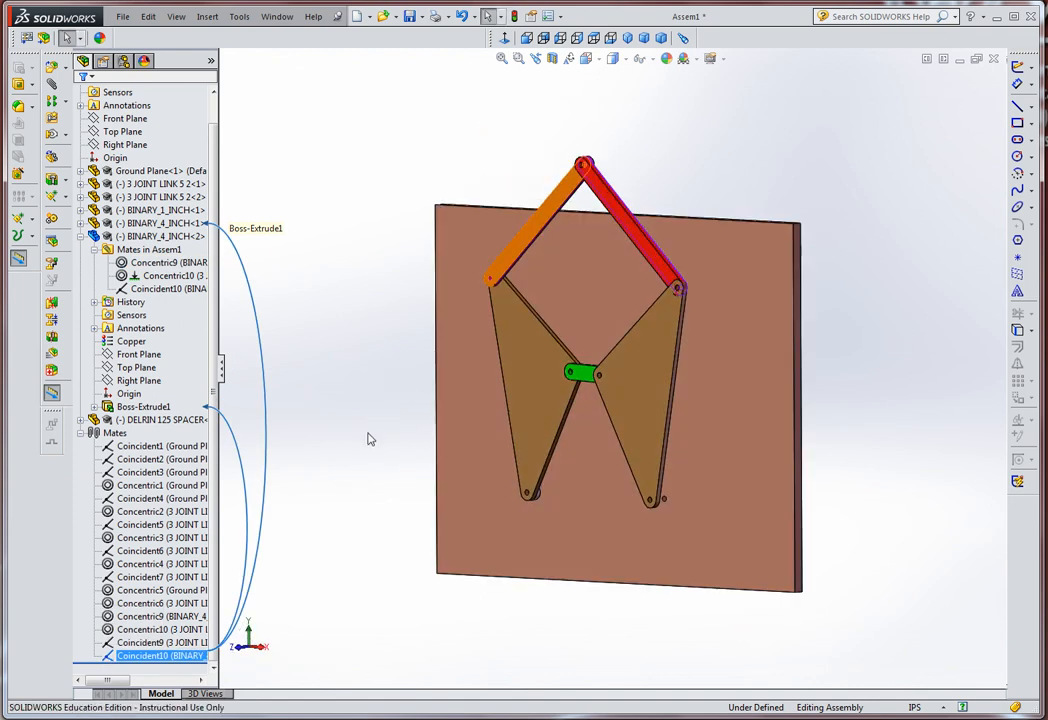
pyautogui.click(110, 657)
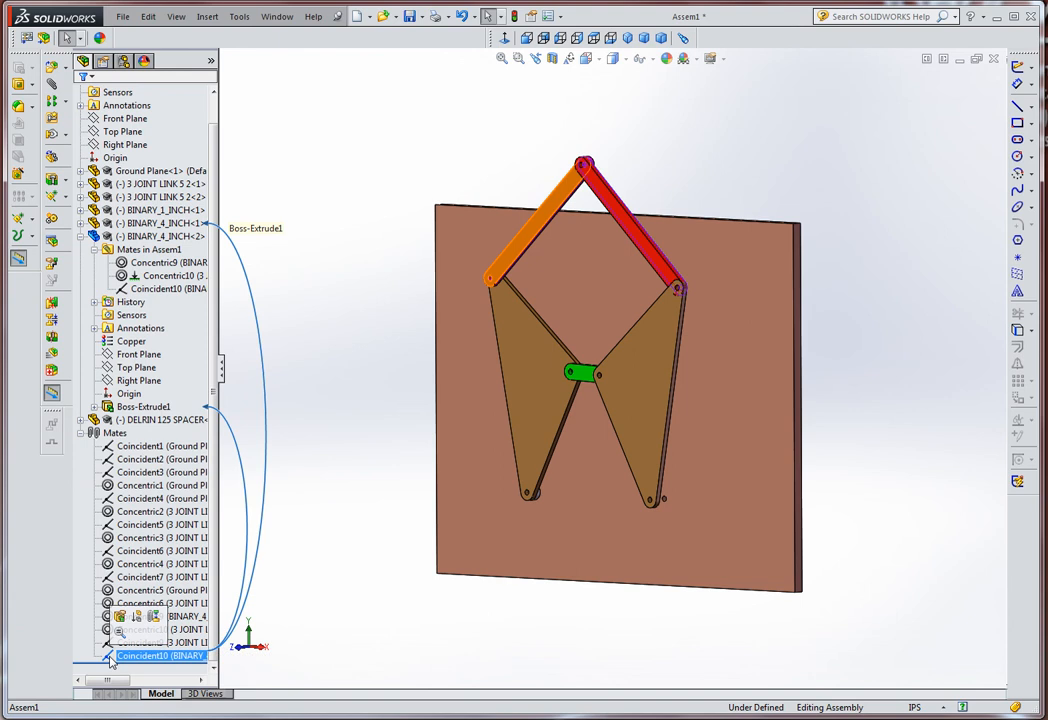
pyautogui.press('Delete')
pyautogui.press('Return')
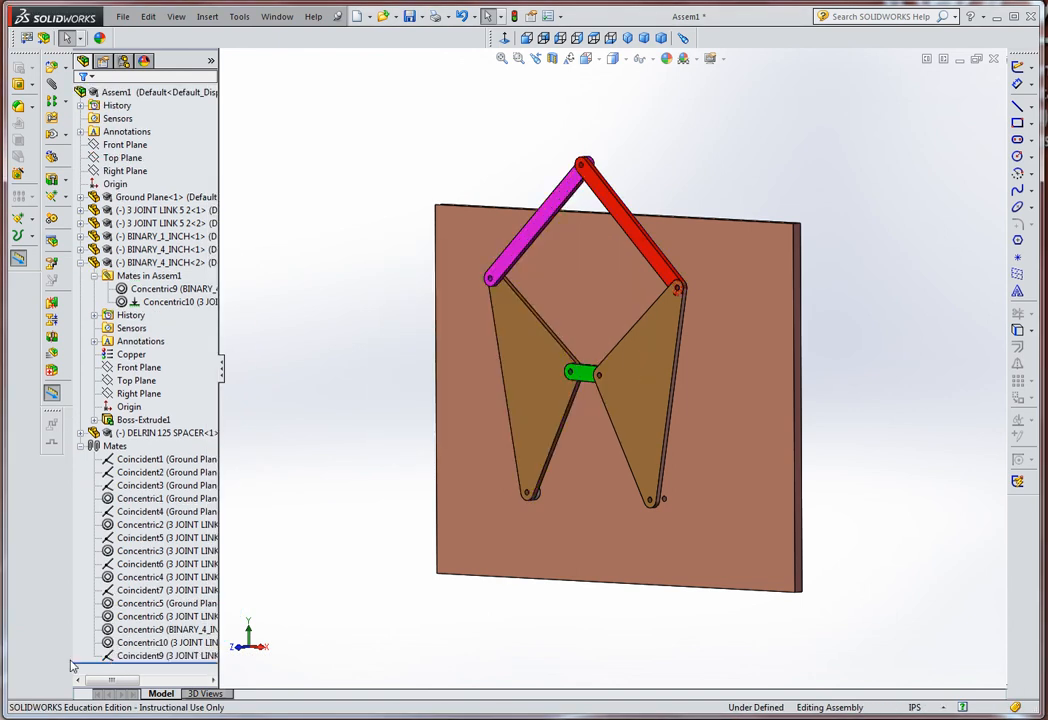
# Pull the red 4-inch link along its joint axis until it sits well in front of the magenta link and ground plane.
pyautogui.moveTo(617, 212); pyautogui.dragTo(597, 266)
pyautogui.moveTo(746, 194); pyautogui.dragTo(634, 215, button='middle')
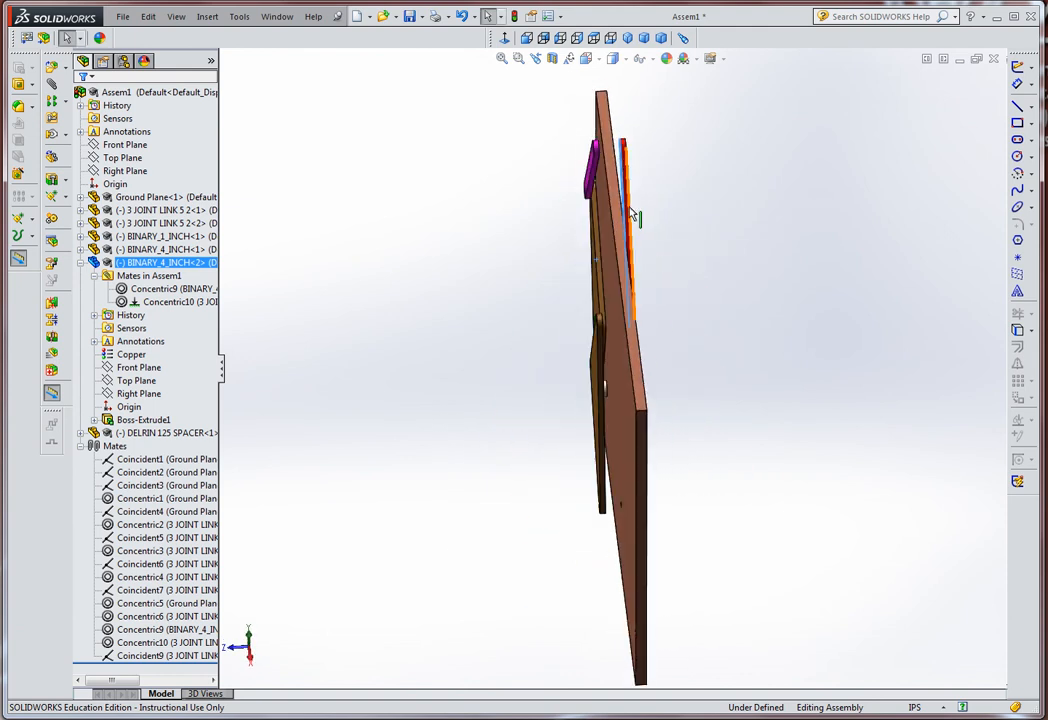
pyautogui.moveTo(627, 222); pyautogui.dragTo(468, 250)
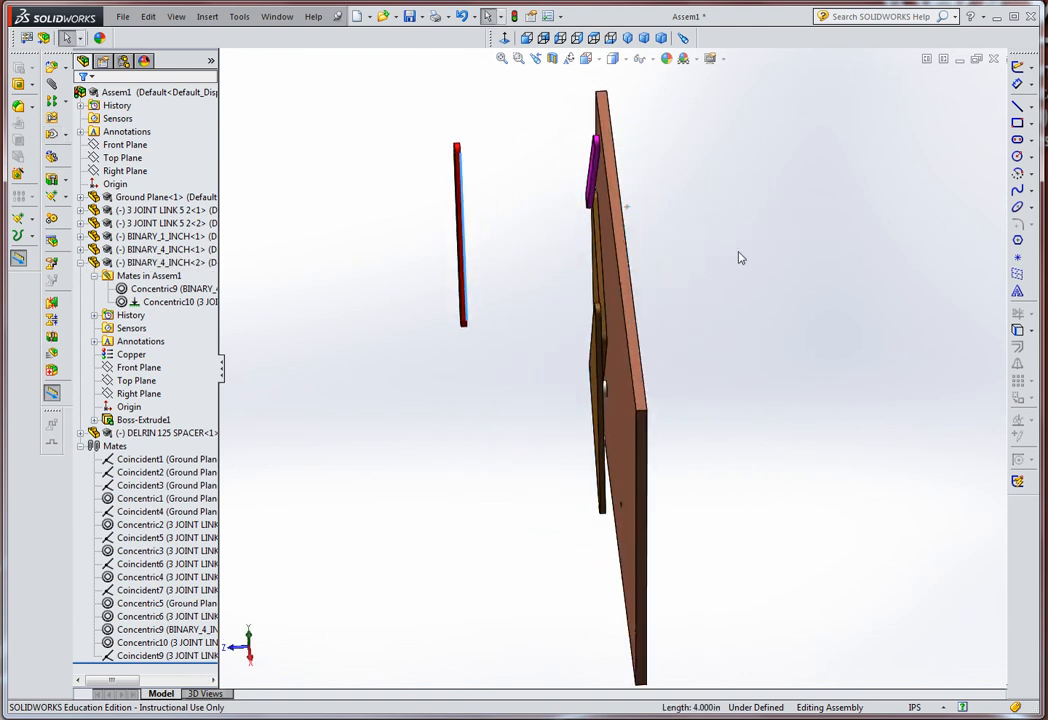
pyautogui.moveTo(758, 293); pyautogui.dragTo(596, 323, button='middle')
pyautogui.moveTo(603, 327); pyautogui.dragTo(648, 345)
pyautogui.moveTo(557, 456); pyautogui.dragTo(470, 484, button='middle')
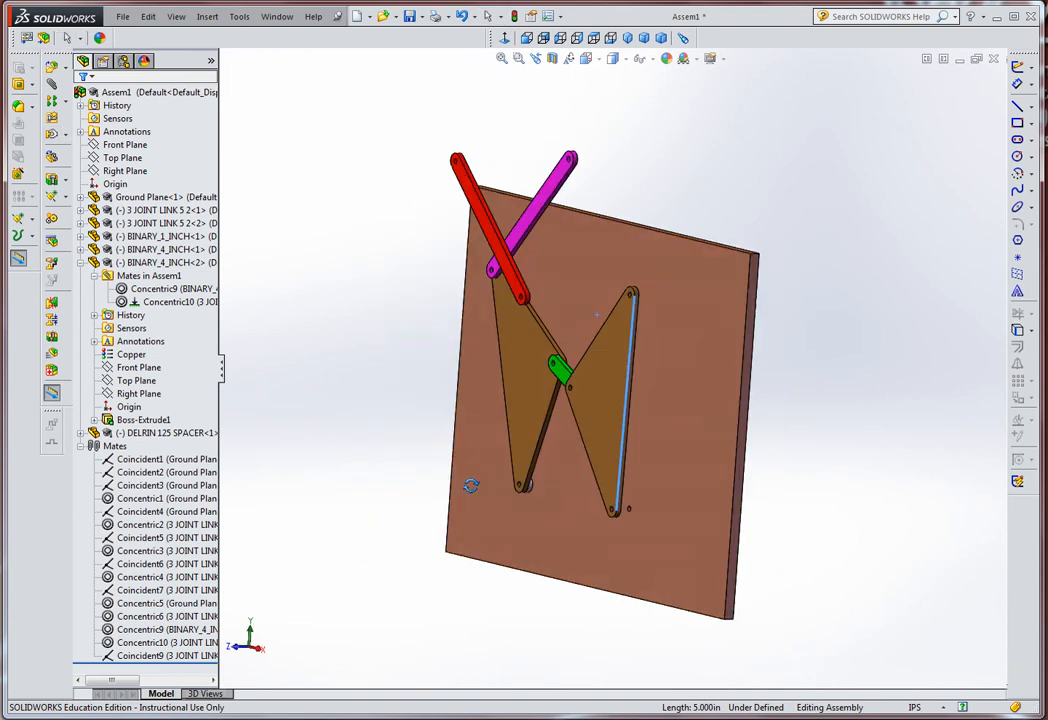
# Copy the Delrin 125 spacer from behind the left three-joint link and place the copy beside the ground plane.
pyautogui.scroll(-6, 535, 500)
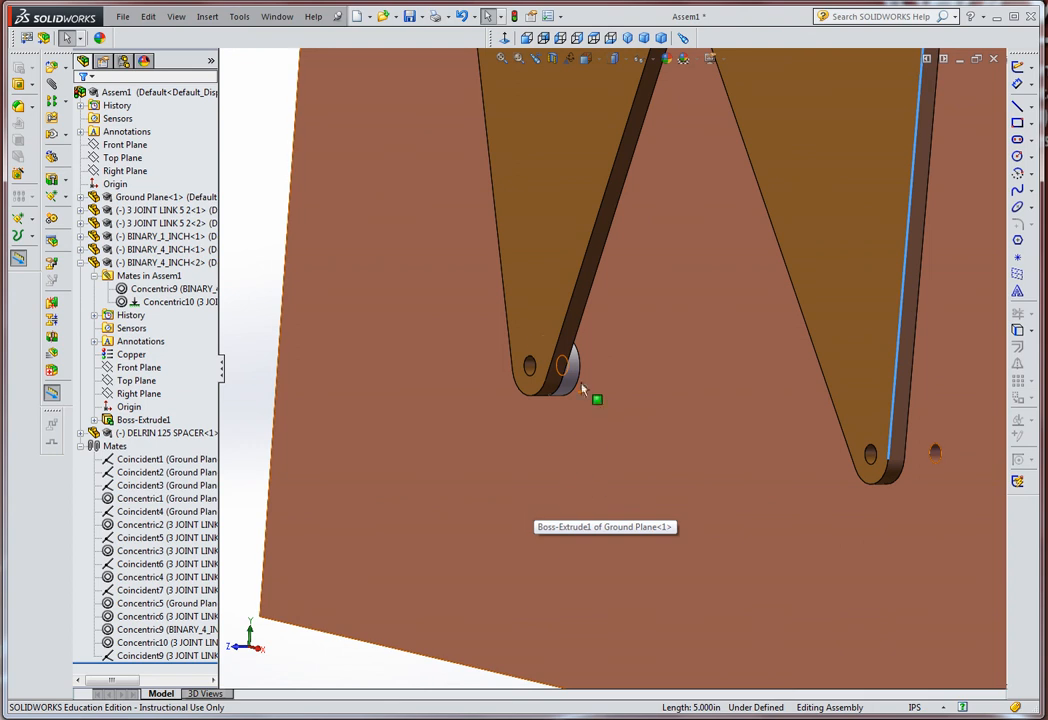
pyautogui.click(572, 379)
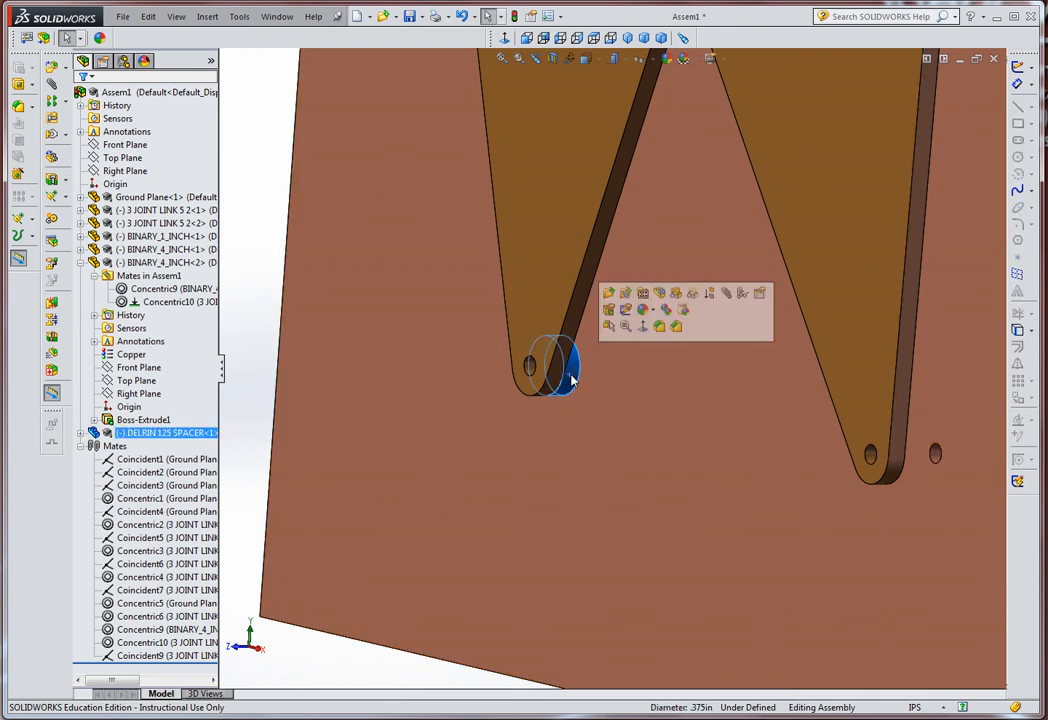
pyautogui.keyDown('ctrl'); pyautogui.moveTo(572, 379); pyautogui.dragTo(253, 177); pyautogui.keyUp('ctrl')
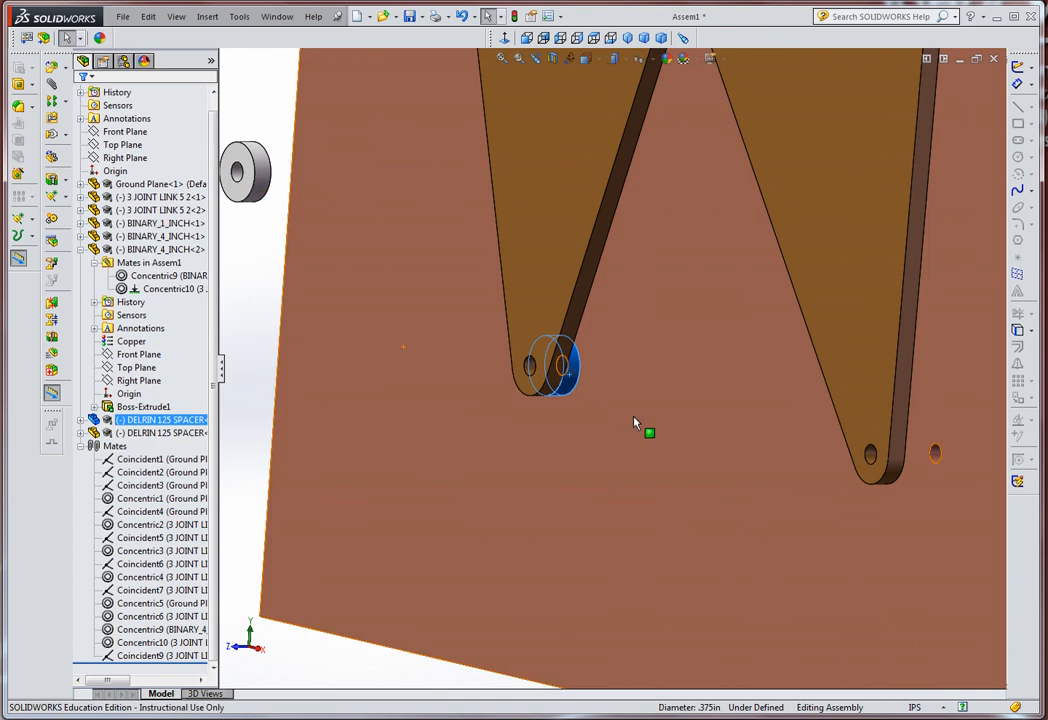
pyautogui.moveTo(633, 416)
pyautogui.mouseDown(button='middle')
pyautogui.moveTo(615, 427)
pyautogui.moveTo(629, 437)
pyautogui.moveTo(631, 420)
pyautogui.mouseUp(button='middle')
# Add a concentric mate between the copied Delrin spacer's hole and the hole at the magenta 4-inch link's free end.
pyautogui.click(51, 84)
pyautogui.press('f')
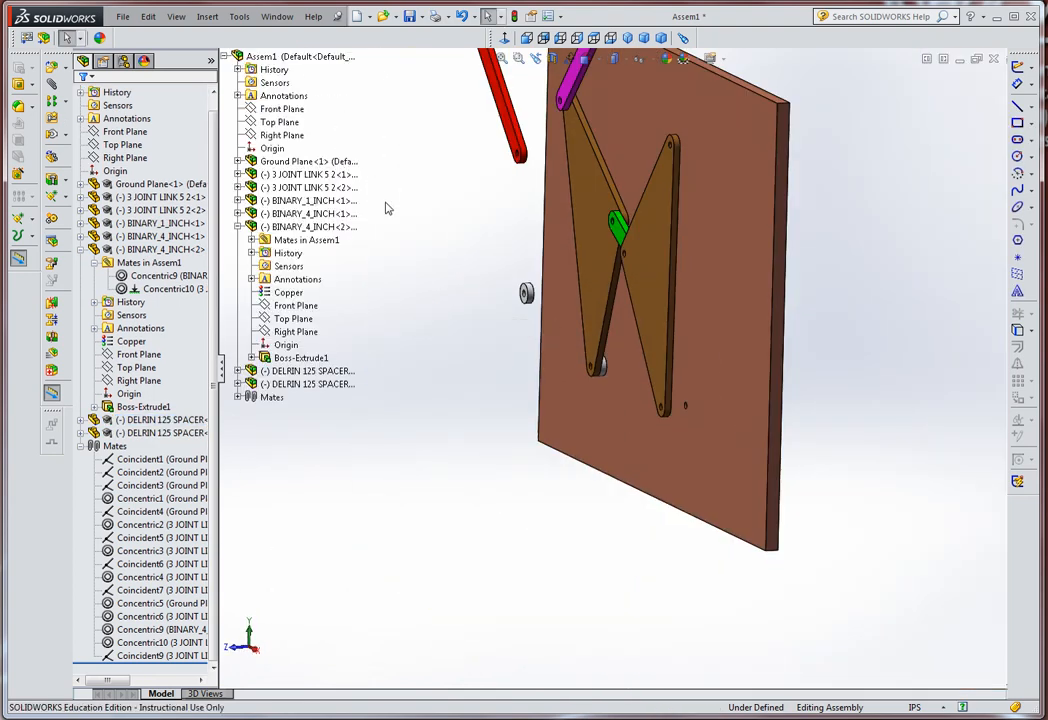
pyautogui.moveTo(386, 206); pyautogui.dragTo(440, 283, button='middle')
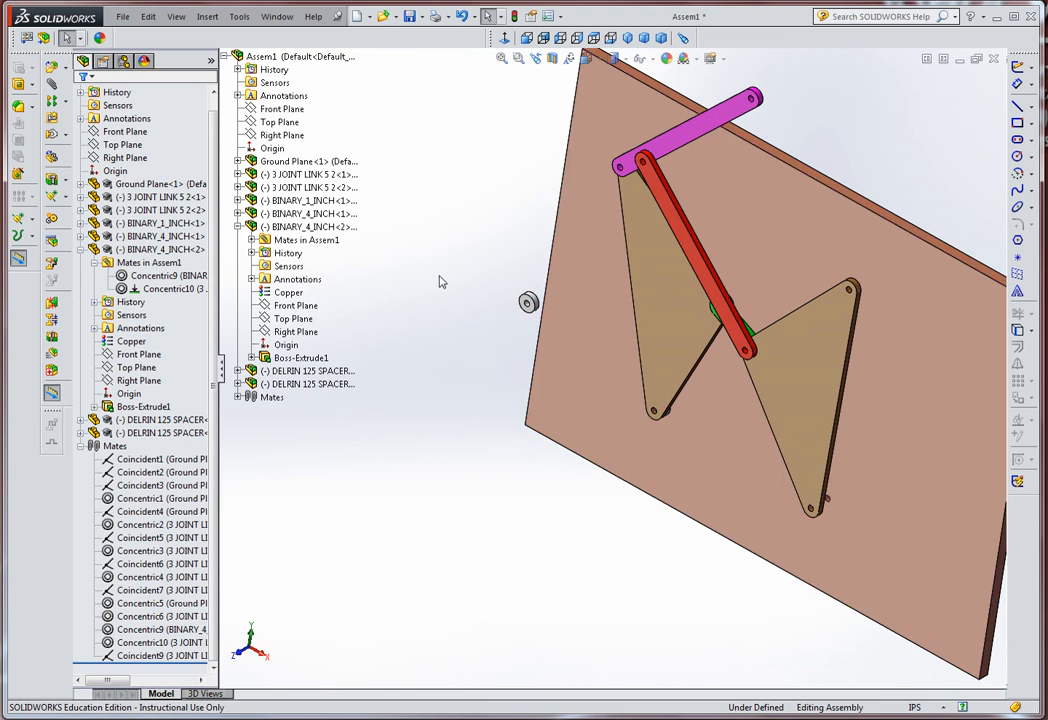
pyautogui.scroll(-2, 535, 250)
pyautogui.scroll(-3, 540, 370)
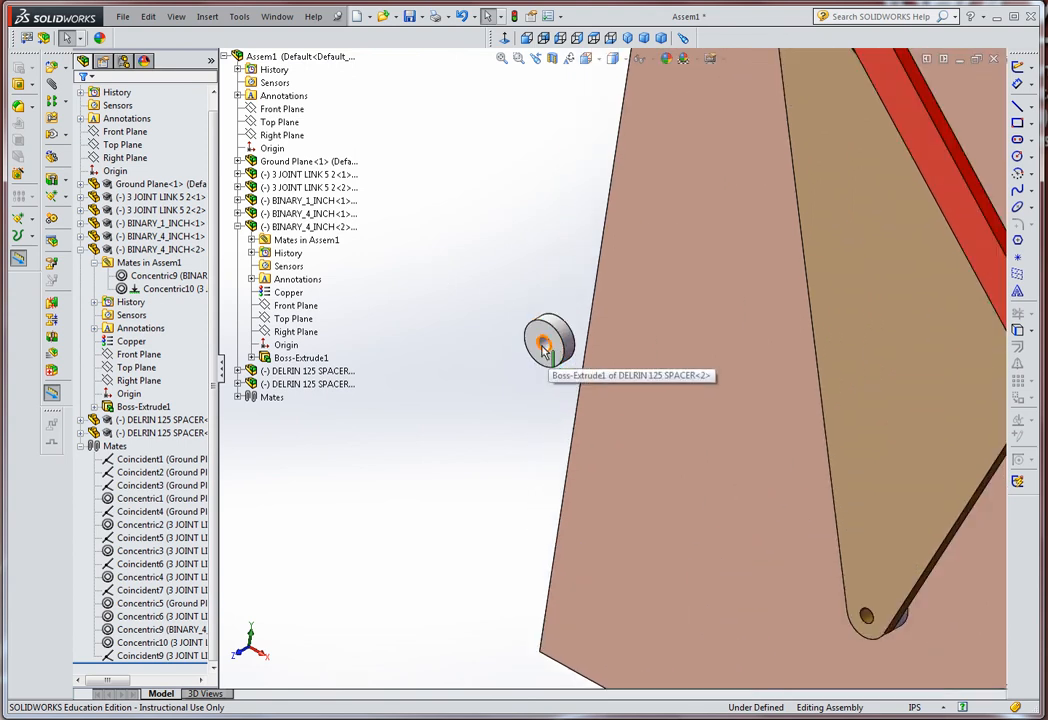
pyautogui.click(543, 344)
pyautogui.scroll(5, 636, 241)
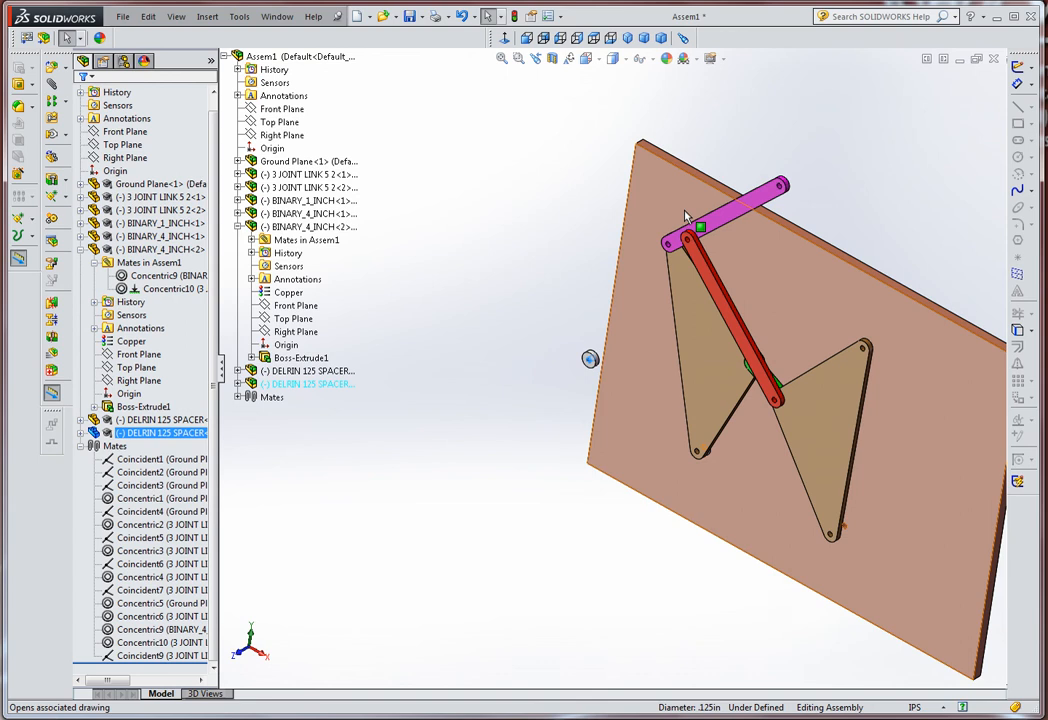
pyautogui.scroll(-3, 700, 228)
pyautogui.scroll(-3, 730, 215)
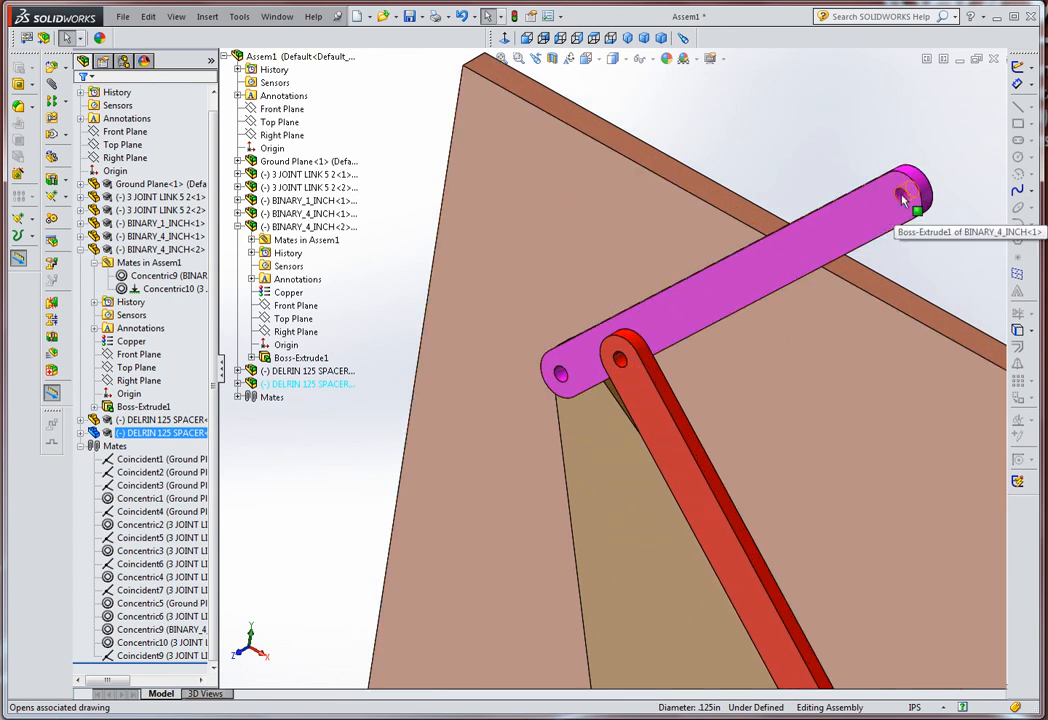
pyautogui.click(903, 200)
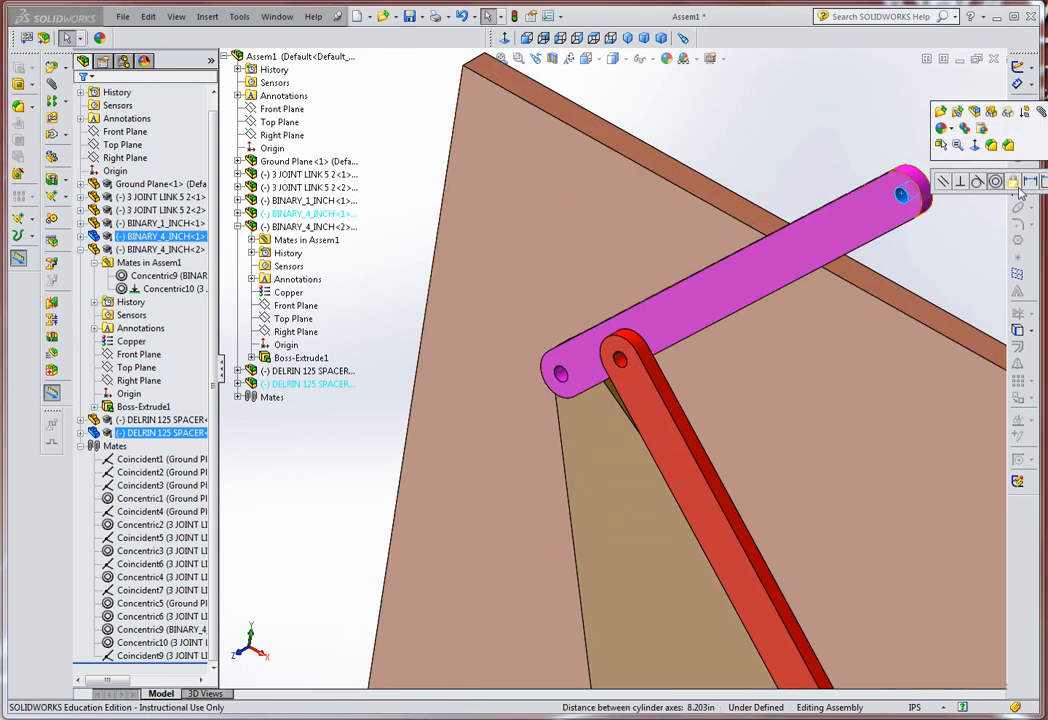
pyautogui.click(1040, 112)
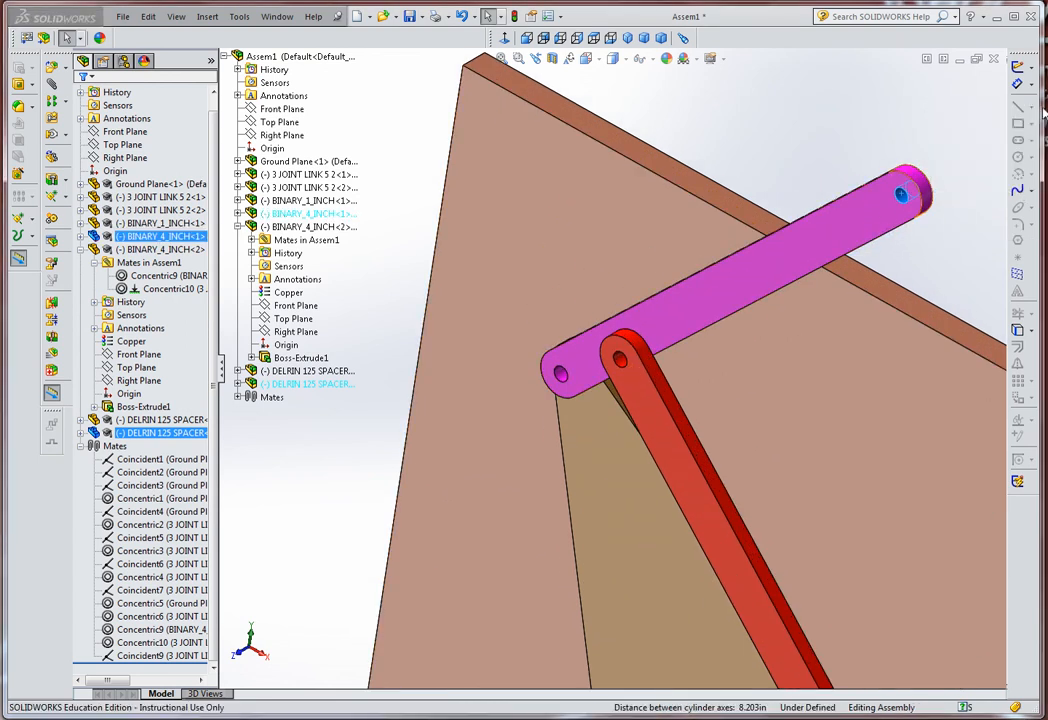
pyautogui.click(987, 117)
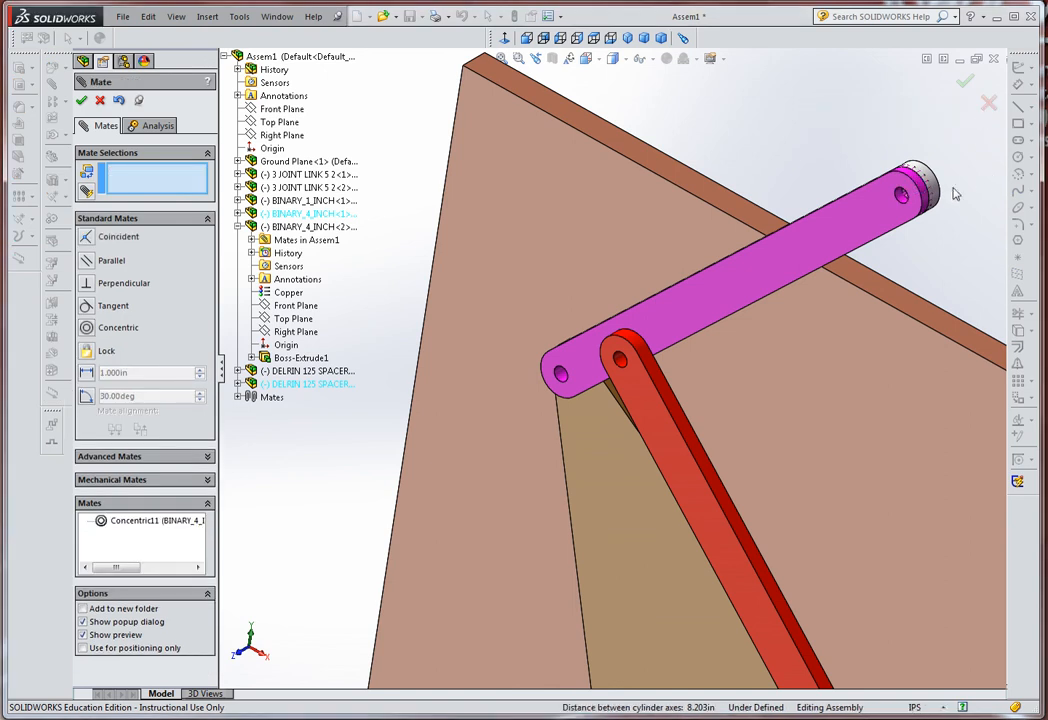
# Move the copied spacer in front of the magenta link and make its back face coincident with the link's front face.
pyautogui.moveTo(938, 198); pyautogui.dragTo(822, 170)
pyautogui.click(822, 170)
pyautogui.moveTo(908, 196); pyautogui.dragTo(608, 287, button='middle')
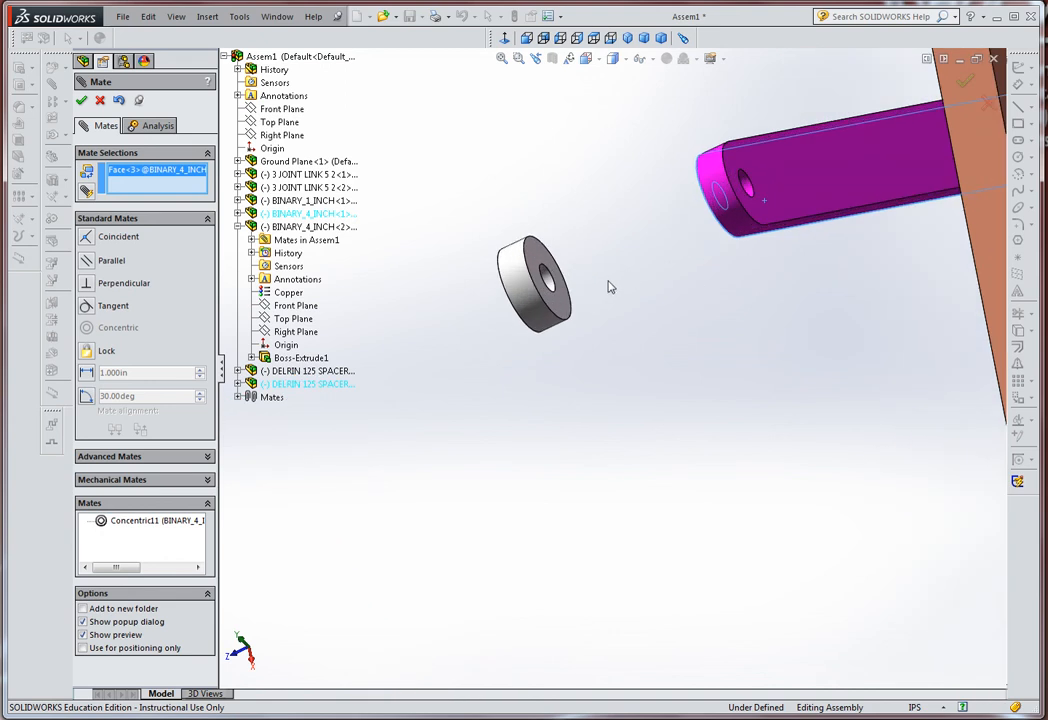
pyautogui.click(556, 307)
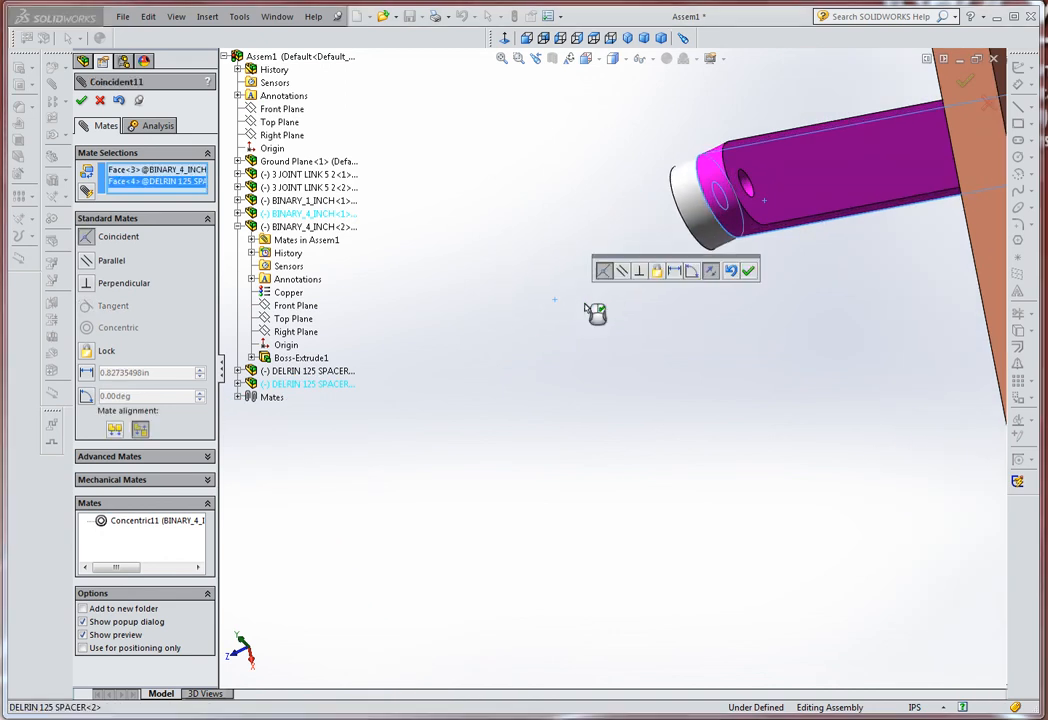
pyautogui.click(748, 271)
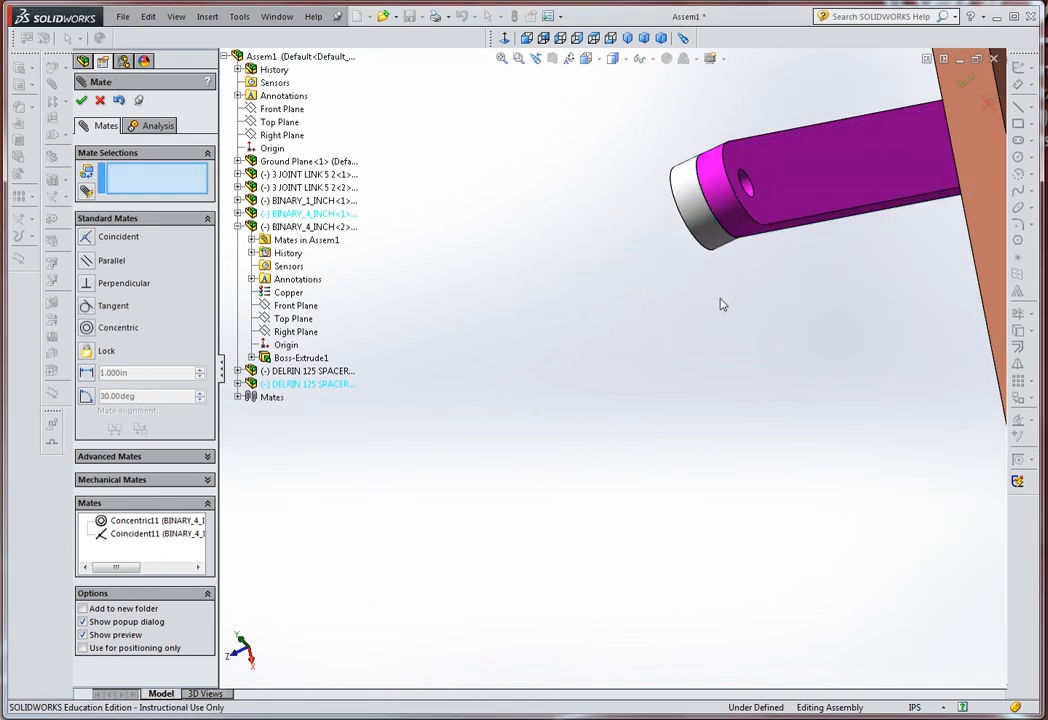
# Add a coincident mate between the copied spacer's front face and the red 4-inch link's back face, and finish mating.
pyautogui.moveTo(723, 304); pyautogui.dragTo(590, 395, button='middle')
pyautogui.click(733, 250)
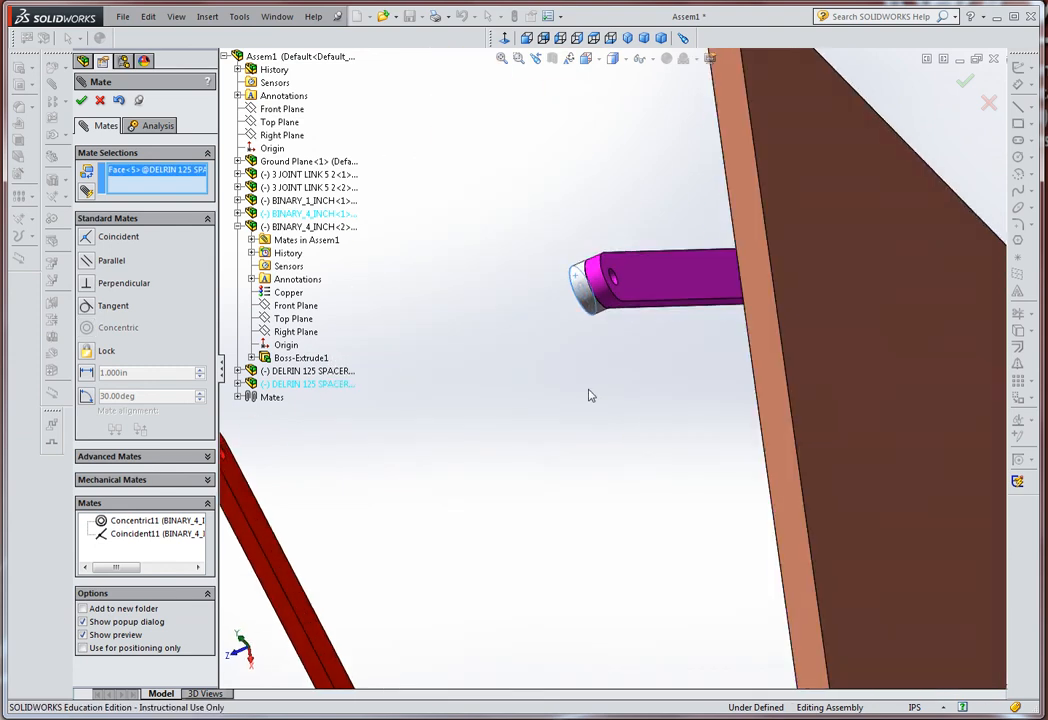
pyautogui.click(266, 541)
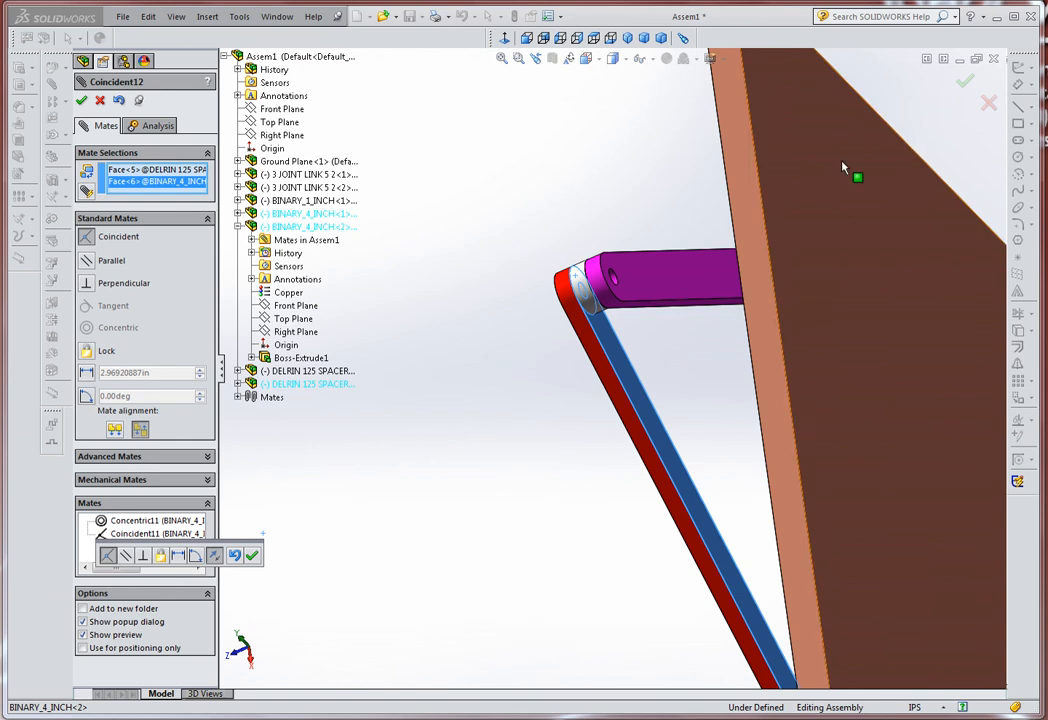
pyautogui.click(964, 84)
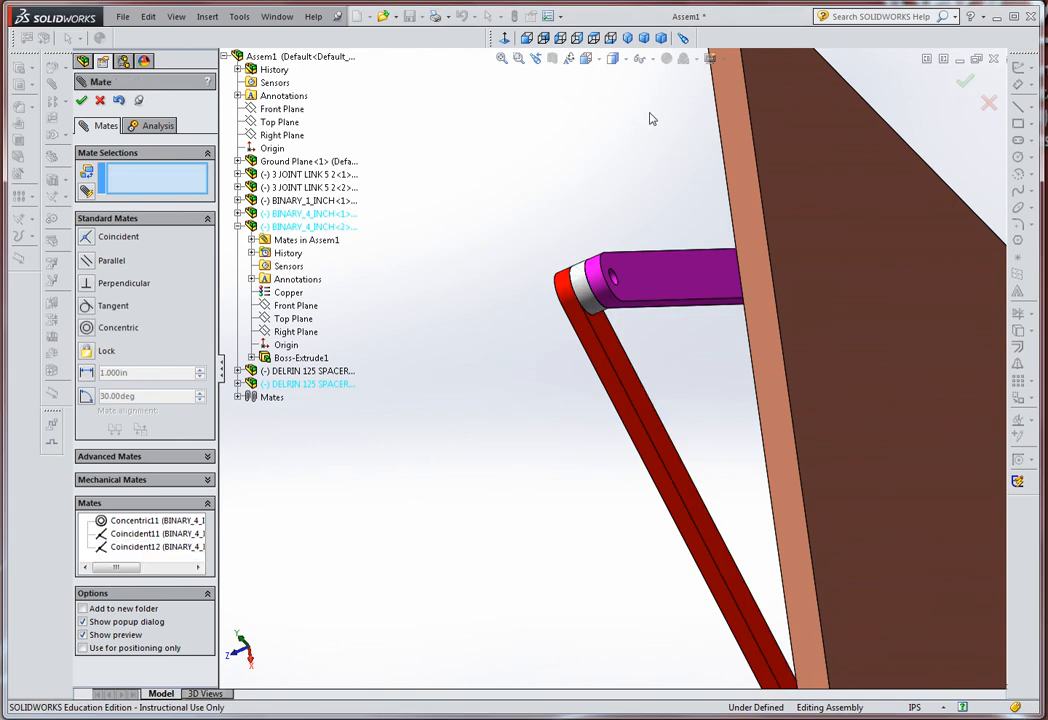
pyautogui.click(628, 38)
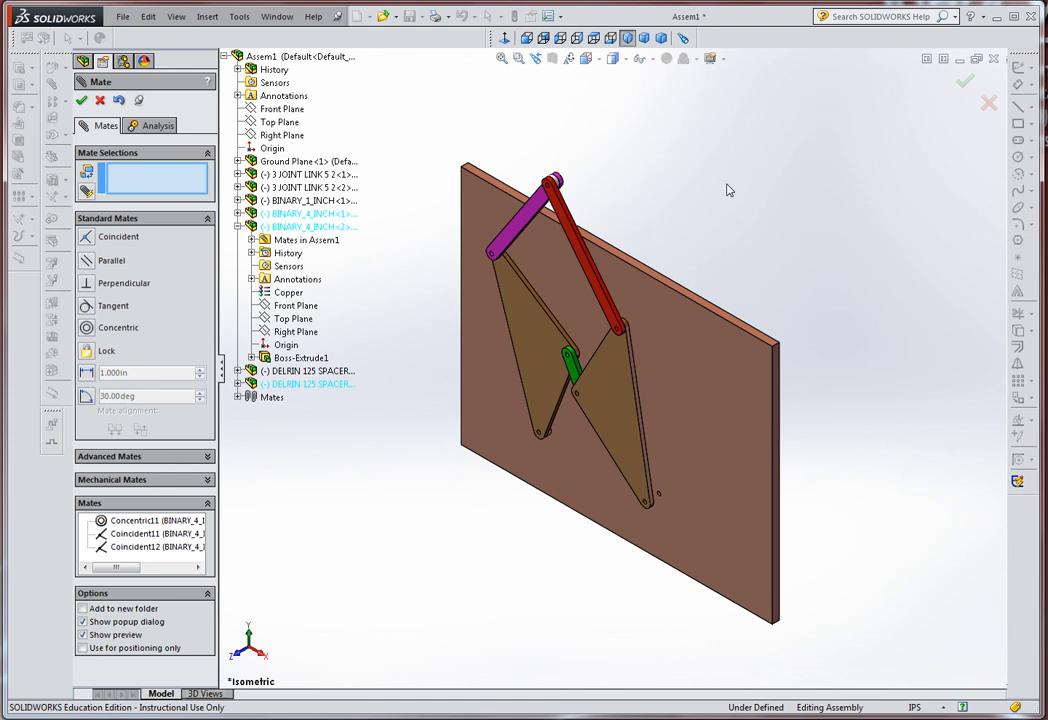
pyautogui.click(83, 101)
# Examine the gap between the right three-joint link's lower end and the ground plane from below and the side.
pyautogui.moveTo(772, 257); pyautogui.dragTo(707, 372, button='middle')
pyautogui.scroll(-4, 700, 462)
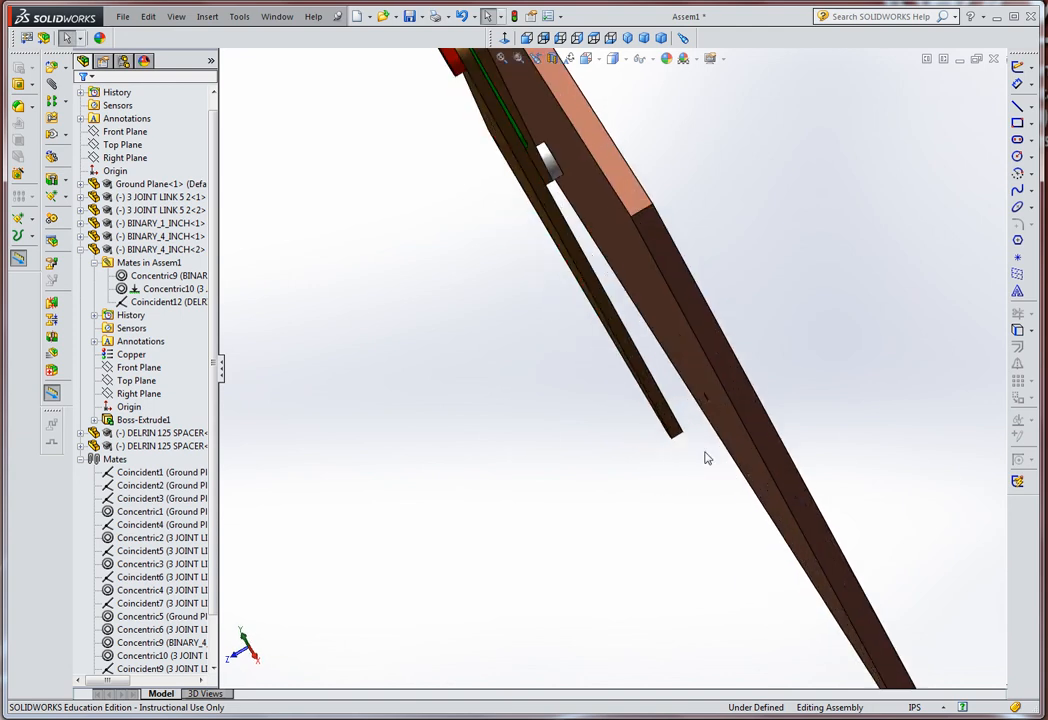
pyautogui.moveTo(812, 376)
pyautogui.mouseDown(button='middle')
pyautogui.moveTo(802, 374)
pyautogui.moveTo(816, 363)
pyautogui.mouseUp(button='middle')
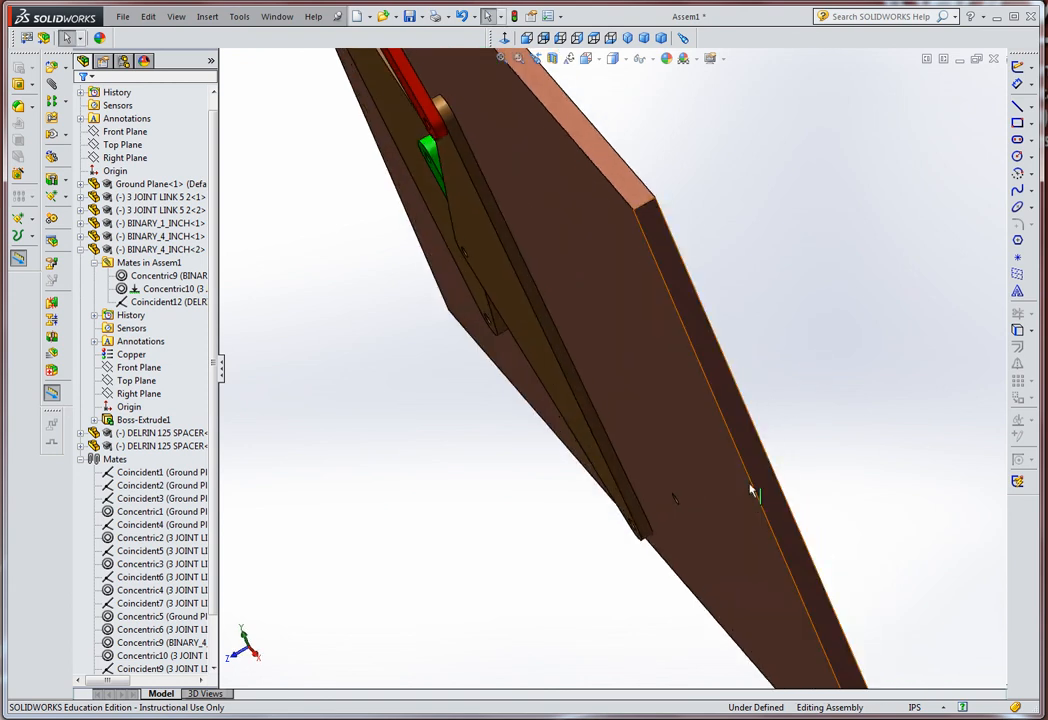
pyautogui.click(675, 452)
pyautogui.moveTo(886, 276); pyautogui.dragTo(875, 302, button='middle')
pyautogui.scroll(-5, 627, 468)
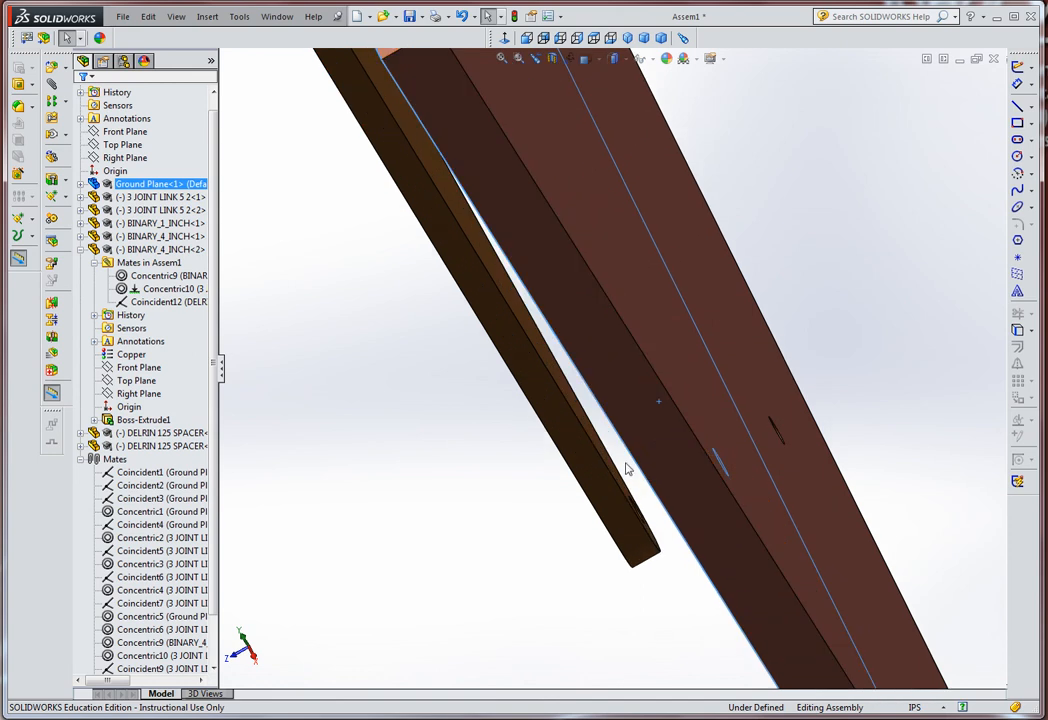
# Measure the normal distance between the ground plane's front face and the right three-joint link's back face.
pyautogui.keyDown('ctrl'); pyautogui.click(572, 405); pyautogui.keyUp('ctrl')
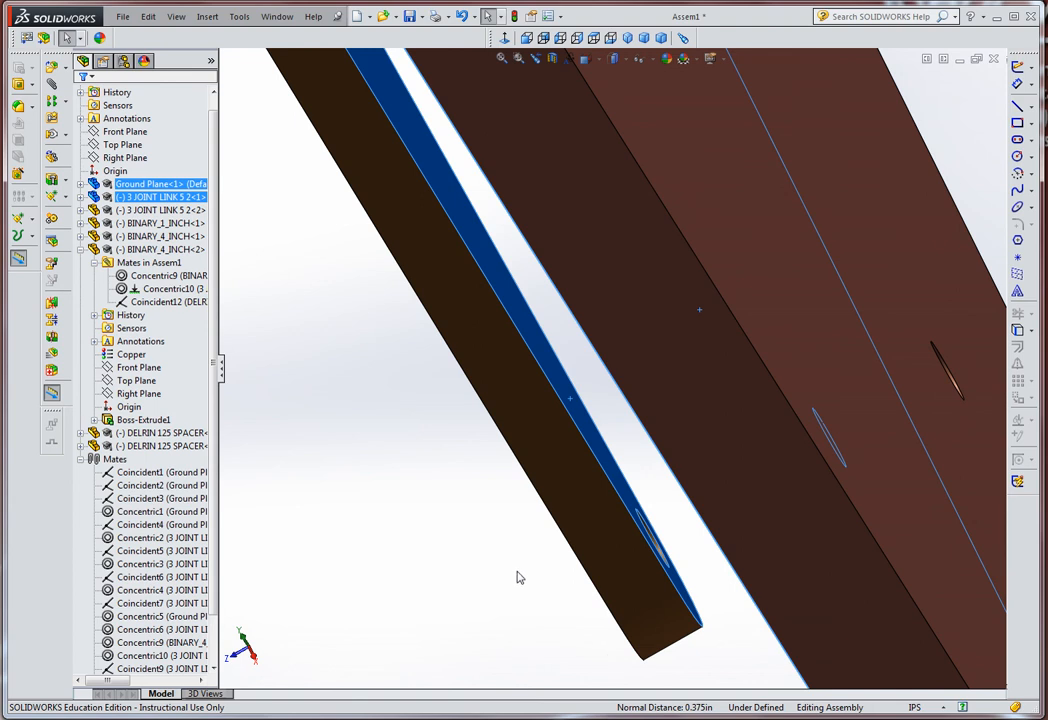
pyautogui.scroll(5, 516, 575)
pyautogui.moveTo(515, 573); pyautogui.dragTo(490, 375, button='middle')
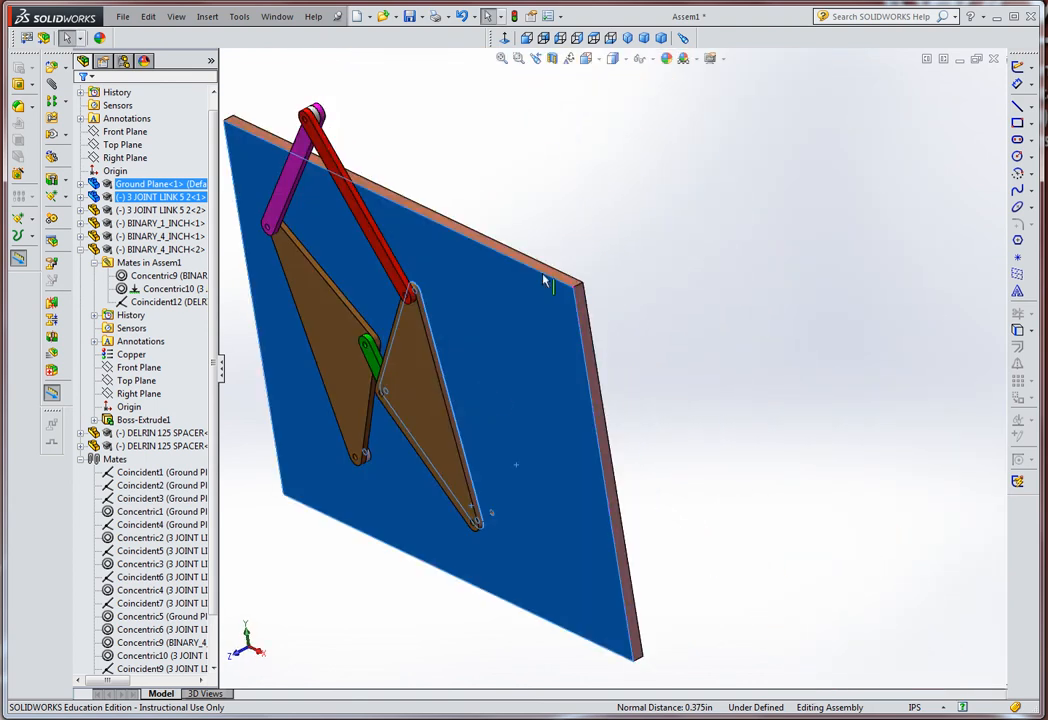
# Insert the DELRIN 375 SPACER part into the assembly, placing it in free space near the ground plane's lower-left corner in isometric view.
pyautogui.click(627, 37)
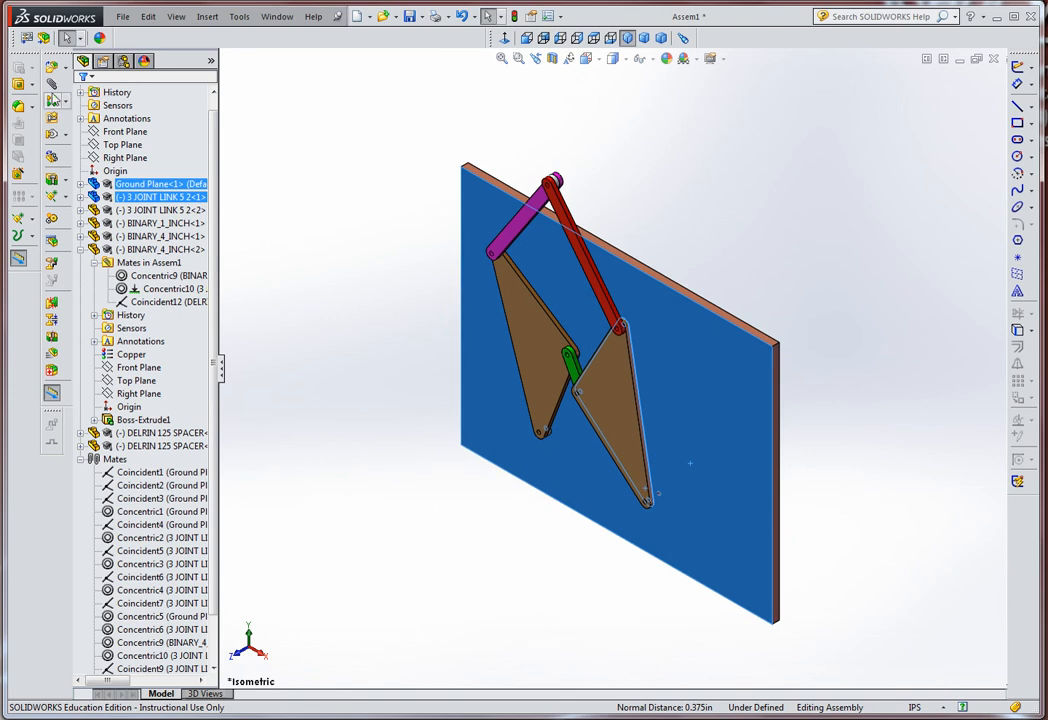
pyautogui.click(51, 72)
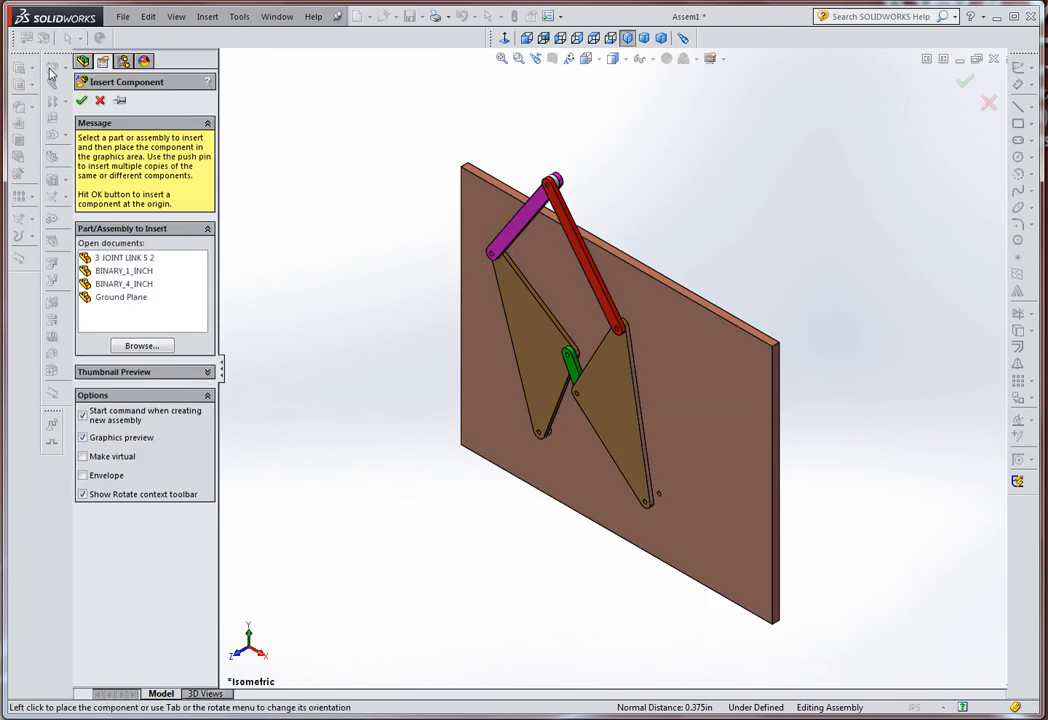
pyautogui.click(141, 346)
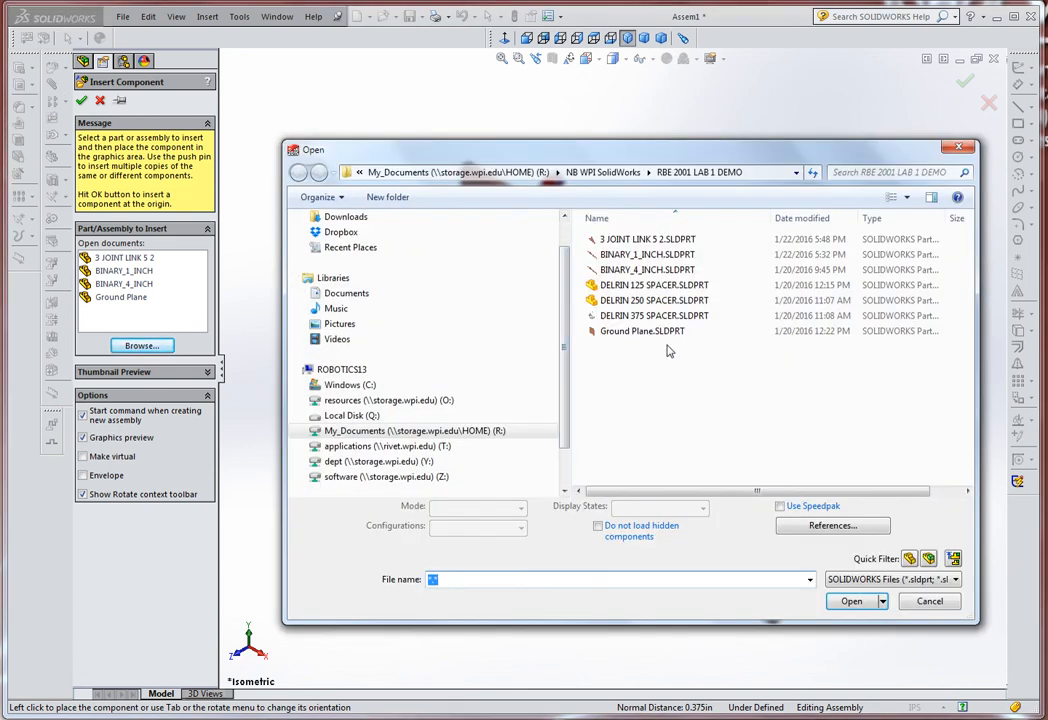
pyautogui.doubleClick(655, 316)
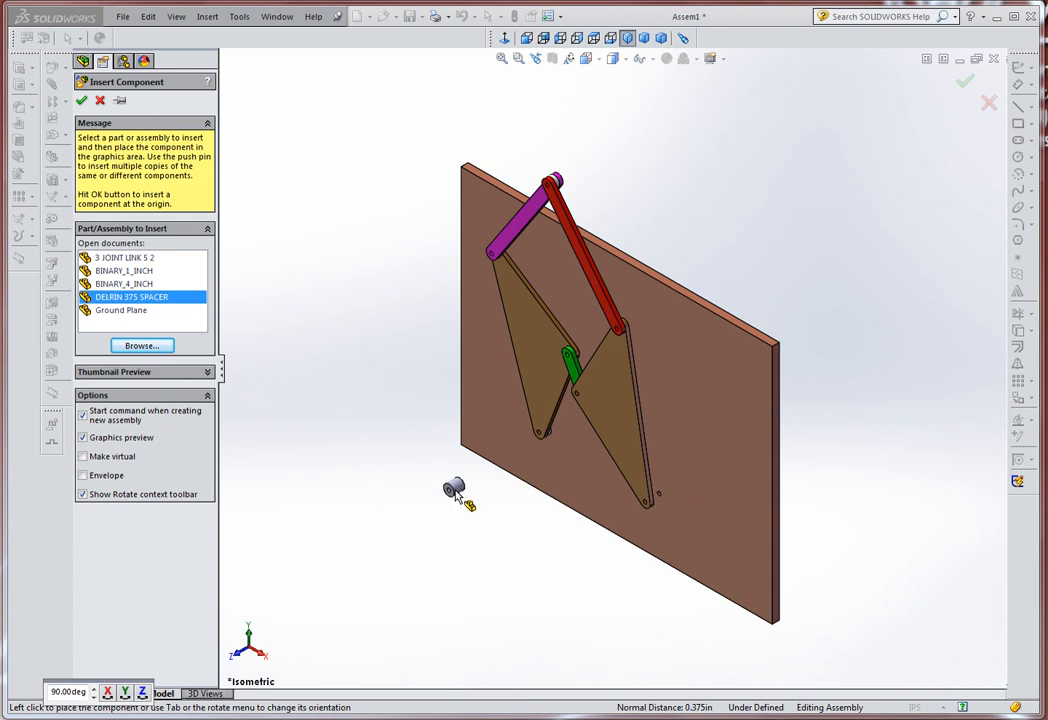
pyautogui.click(458, 503)
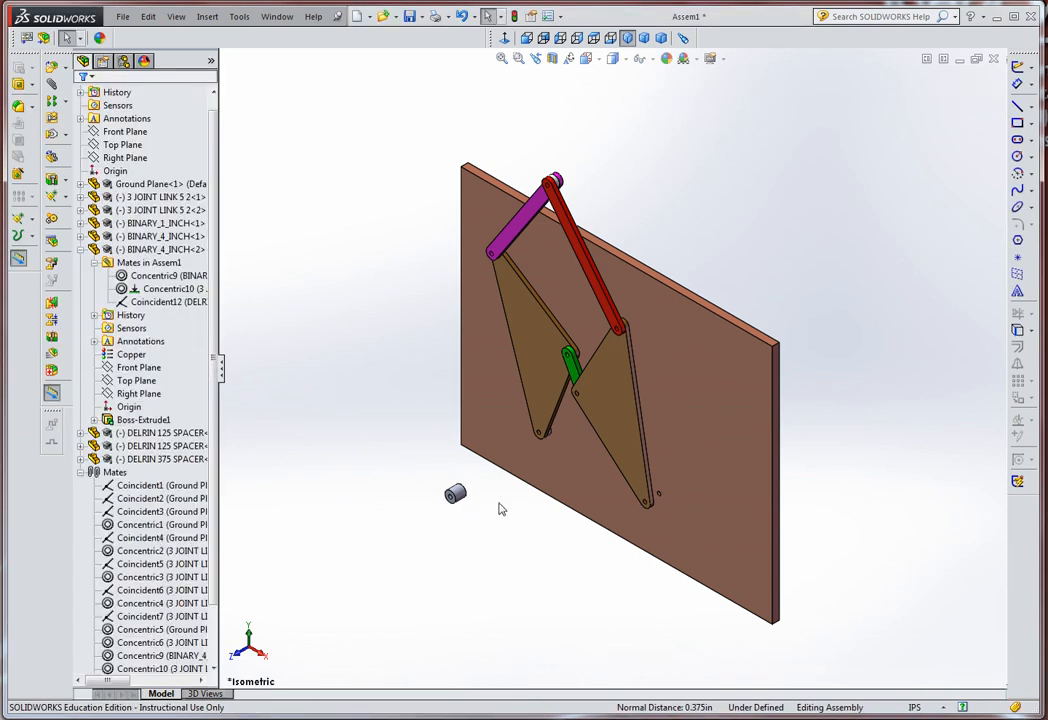
# Select the back end face of the inserted DELRIN 375 spacer.
pyautogui.scroll(-3, 501, 509)
pyautogui.moveTo(508, 490); pyautogui.dragTo(388, 555, button='middle')
pyautogui.scroll(-2, 653, 505)
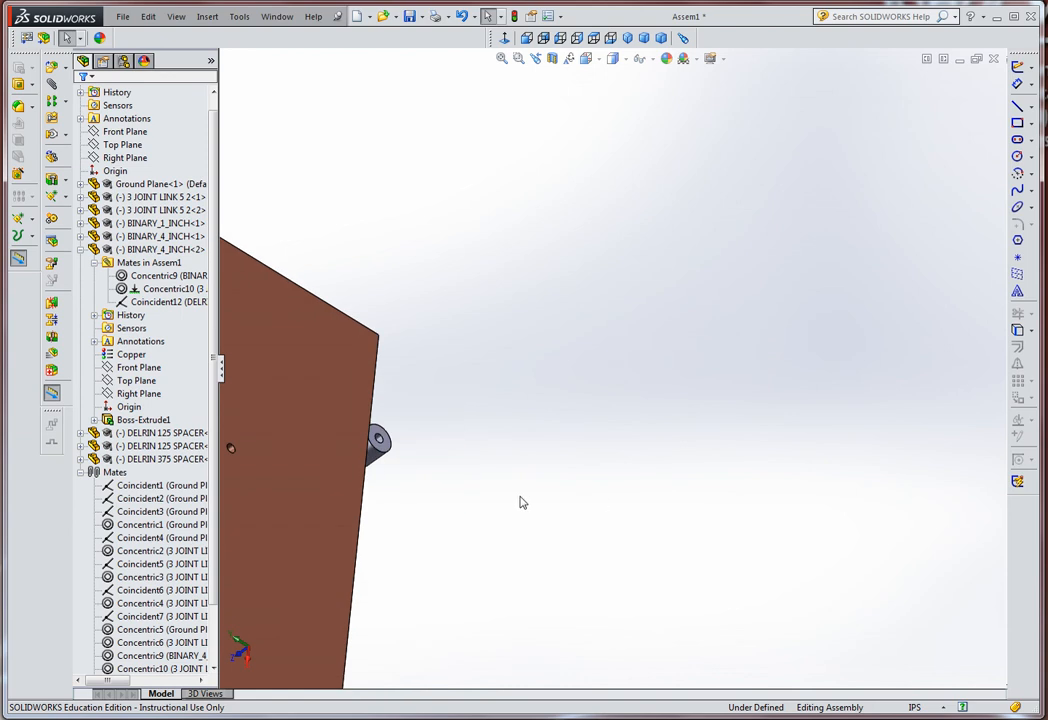
pyautogui.click(380, 445)
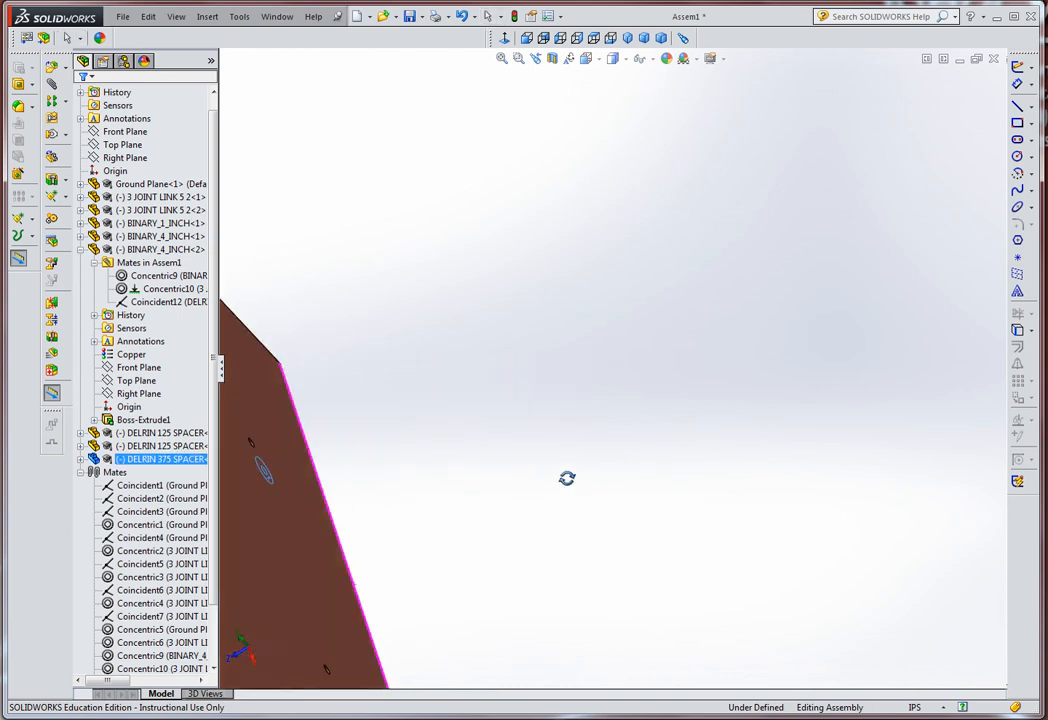